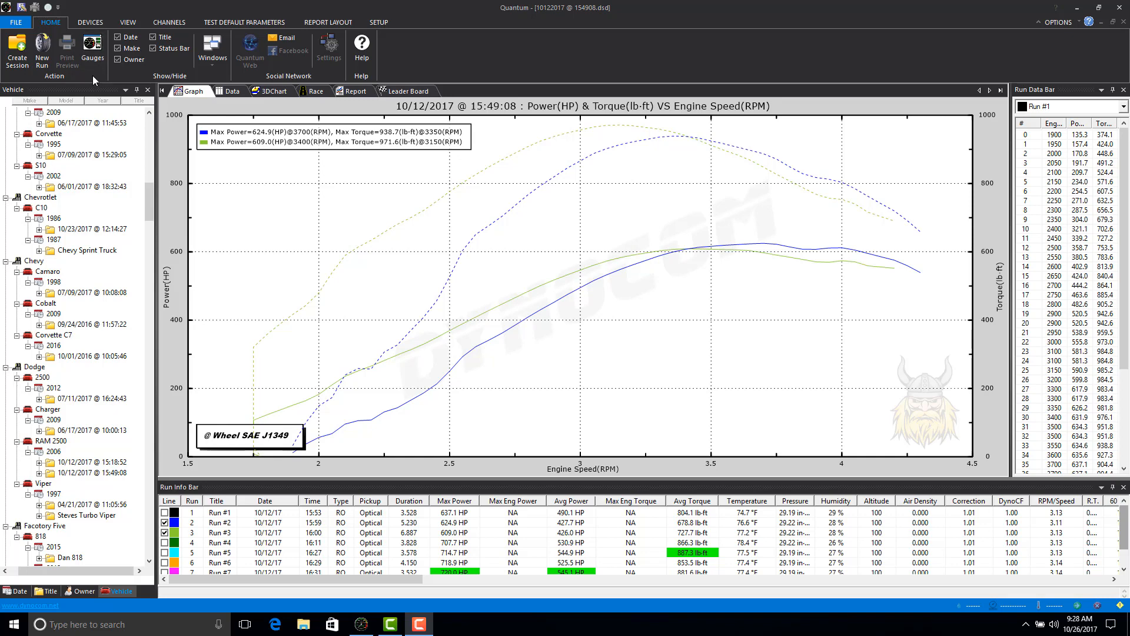
Open the gauge view and load the template Multi Gauge and Chart.tpl.
click(85, 49)
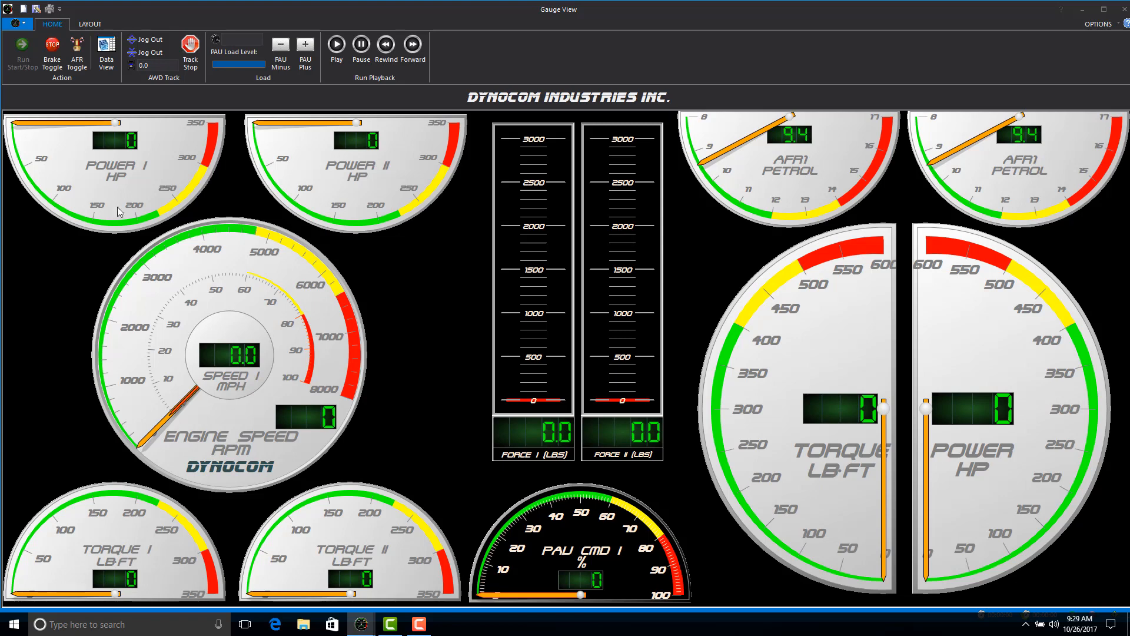
click(17, 24)
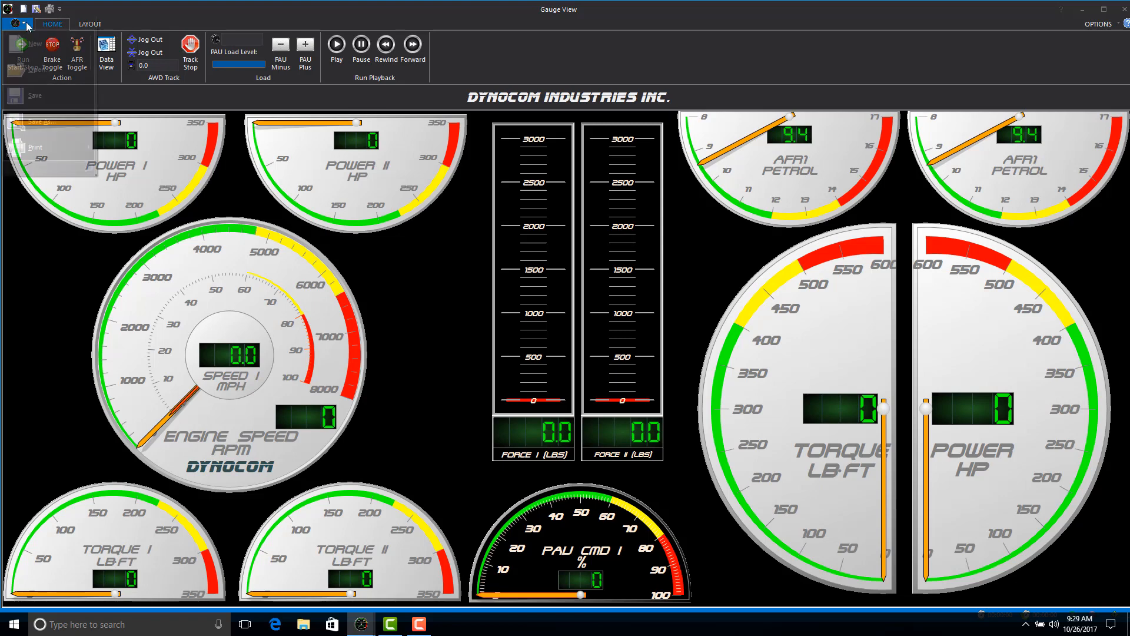
click(38, 70)
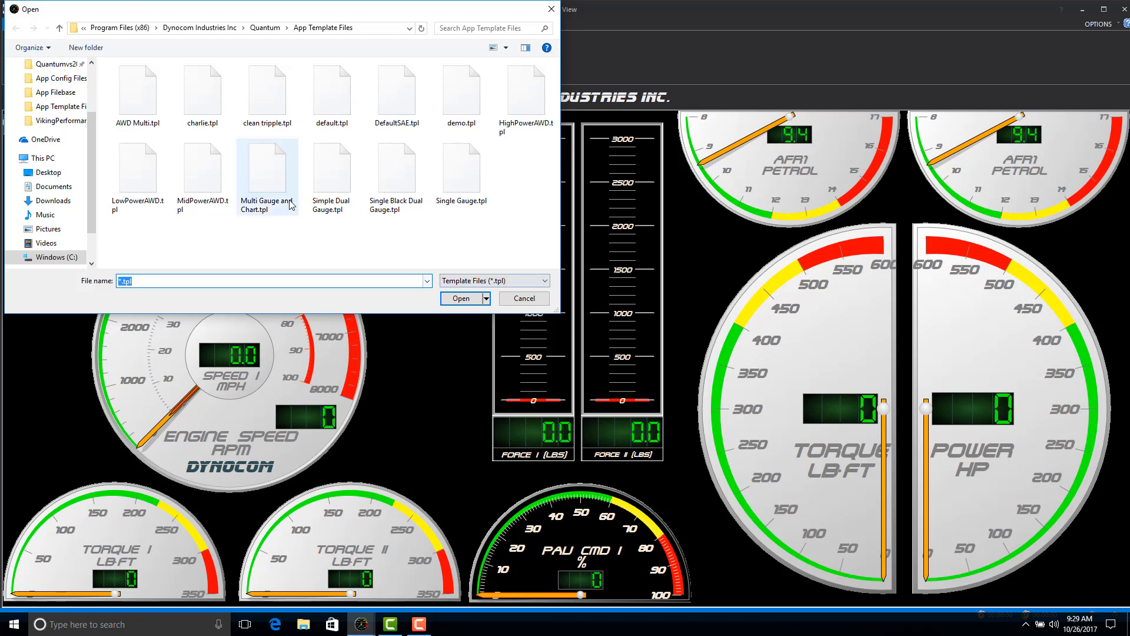
click(264, 194)
double_click(263, 194)
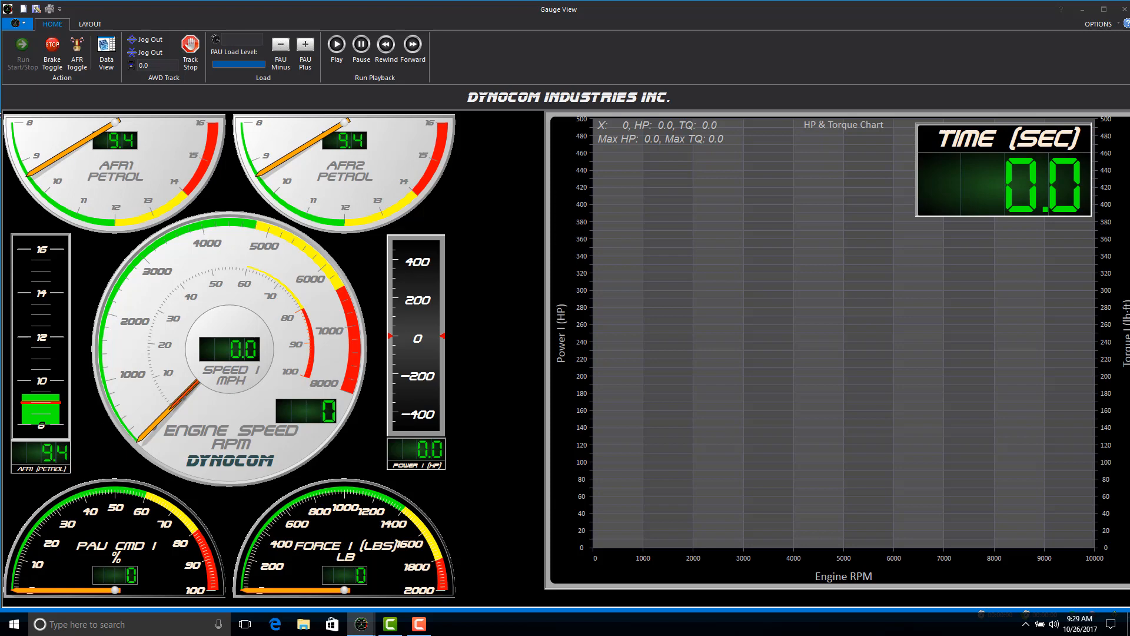
Save the gauge layout as demo.tpl, replacing the existing template file.
click(23, 24)
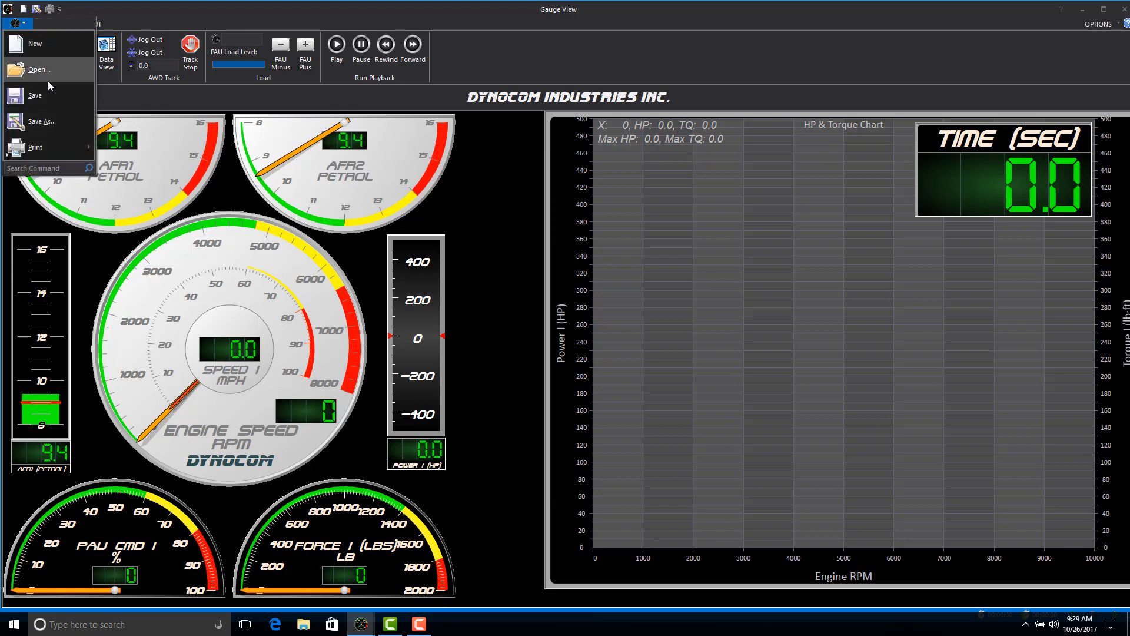
click(59, 126)
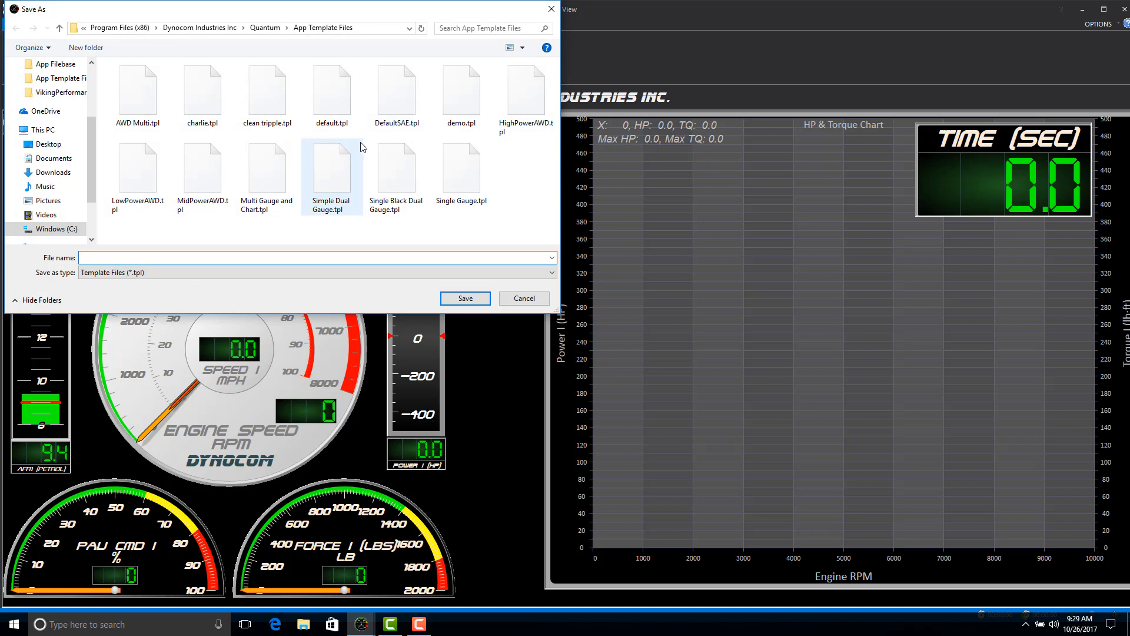
click(461, 94)
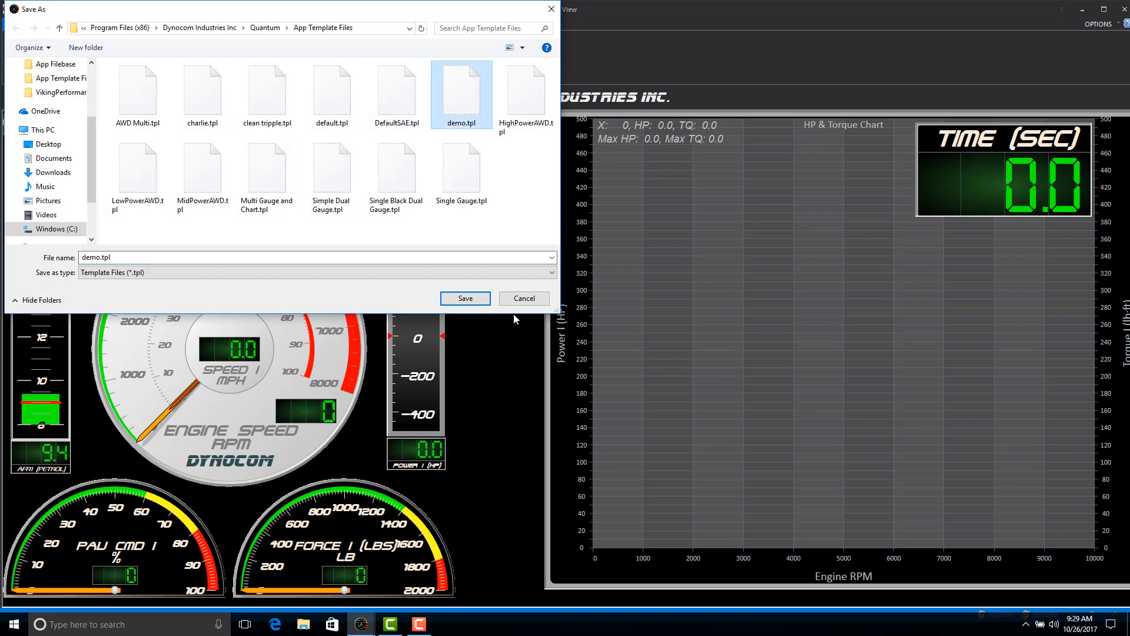
click(453, 299)
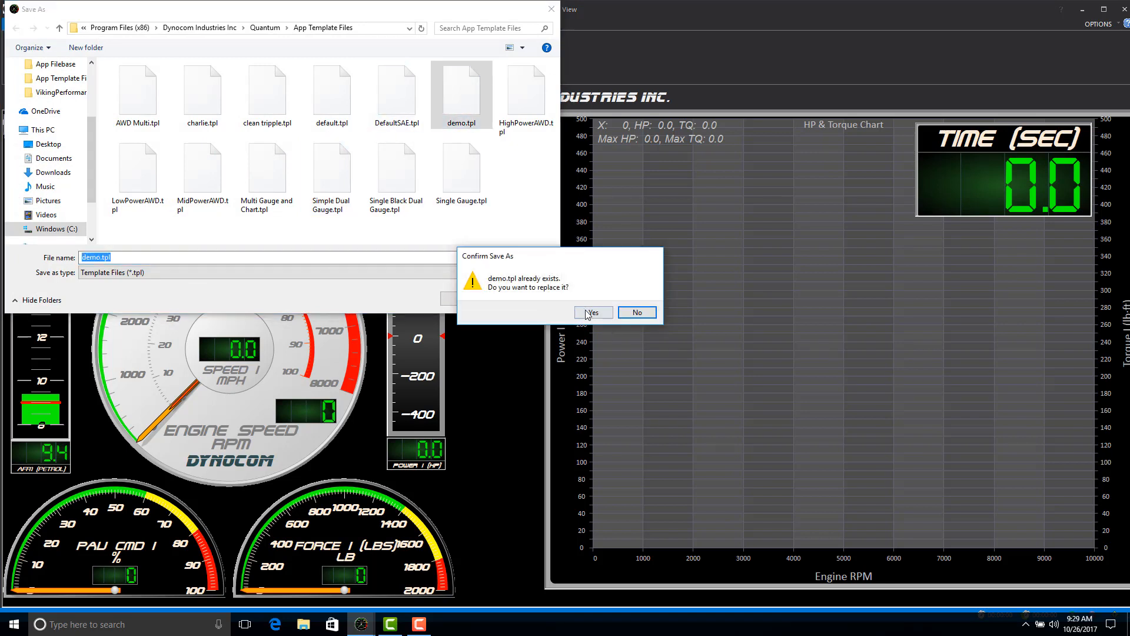
click(590, 312)
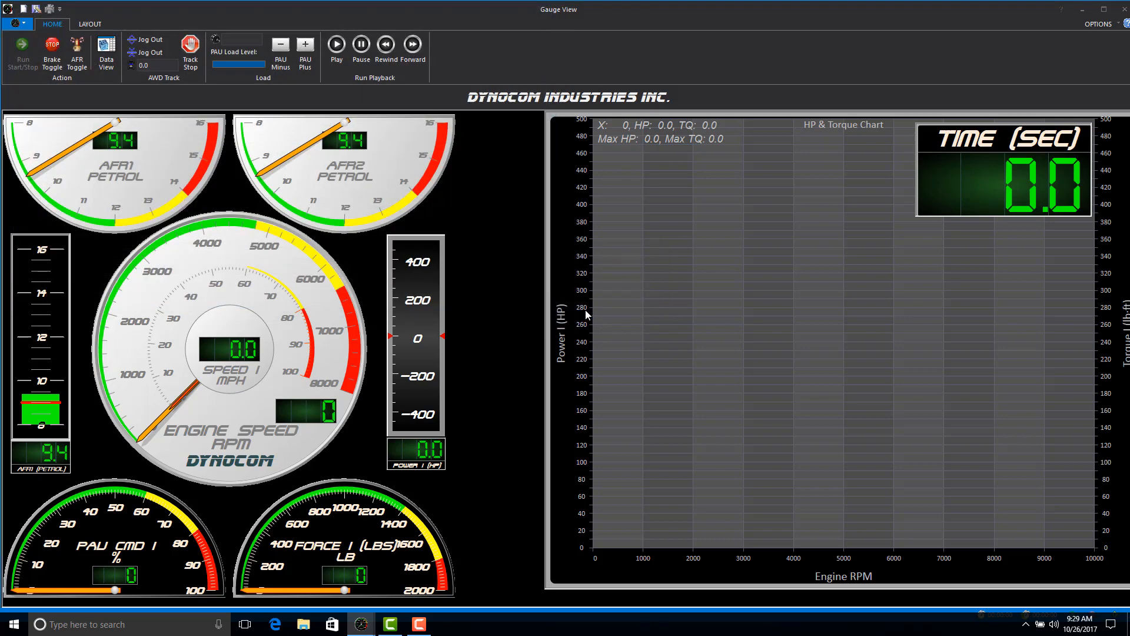
Load the demo.tpl template into the gauge view.
click(17, 27)
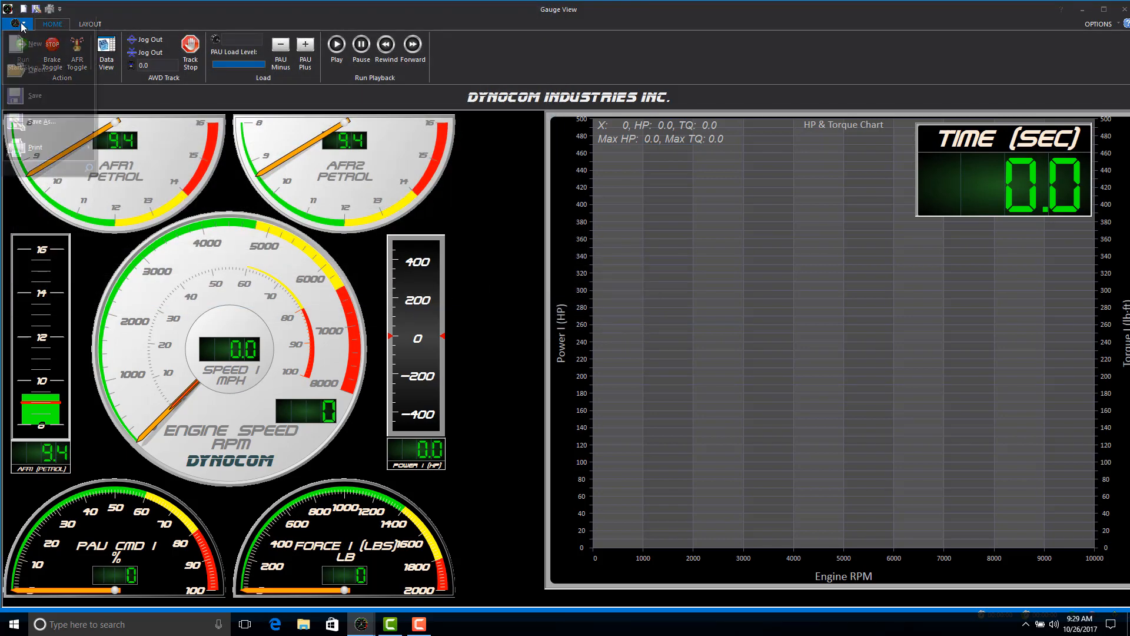
click(24, 64)
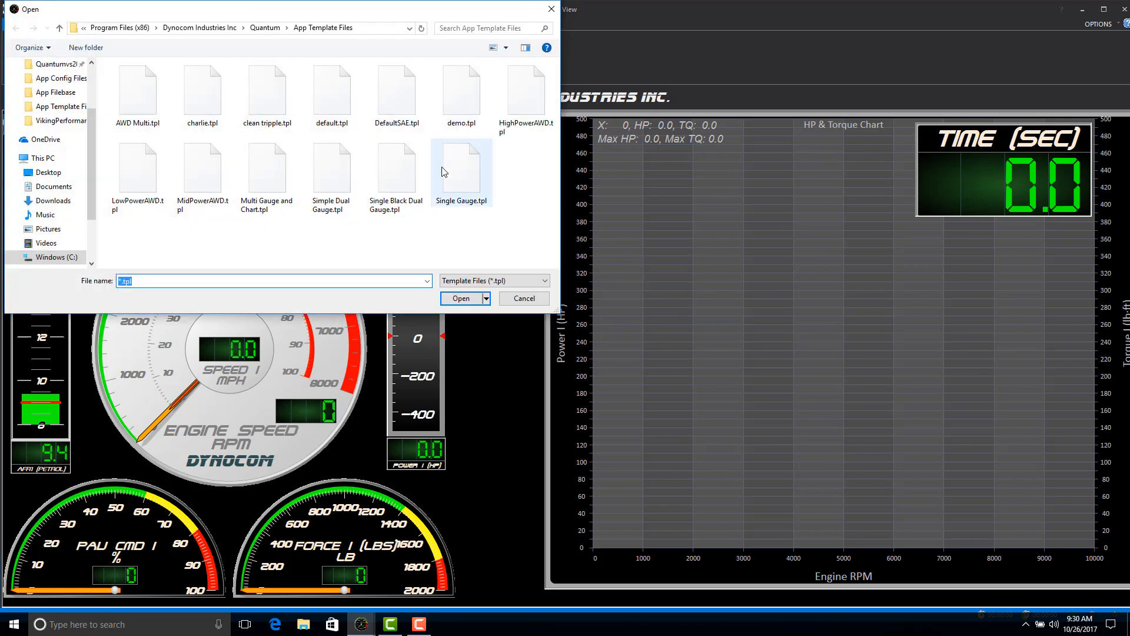
double_click(457, 100)
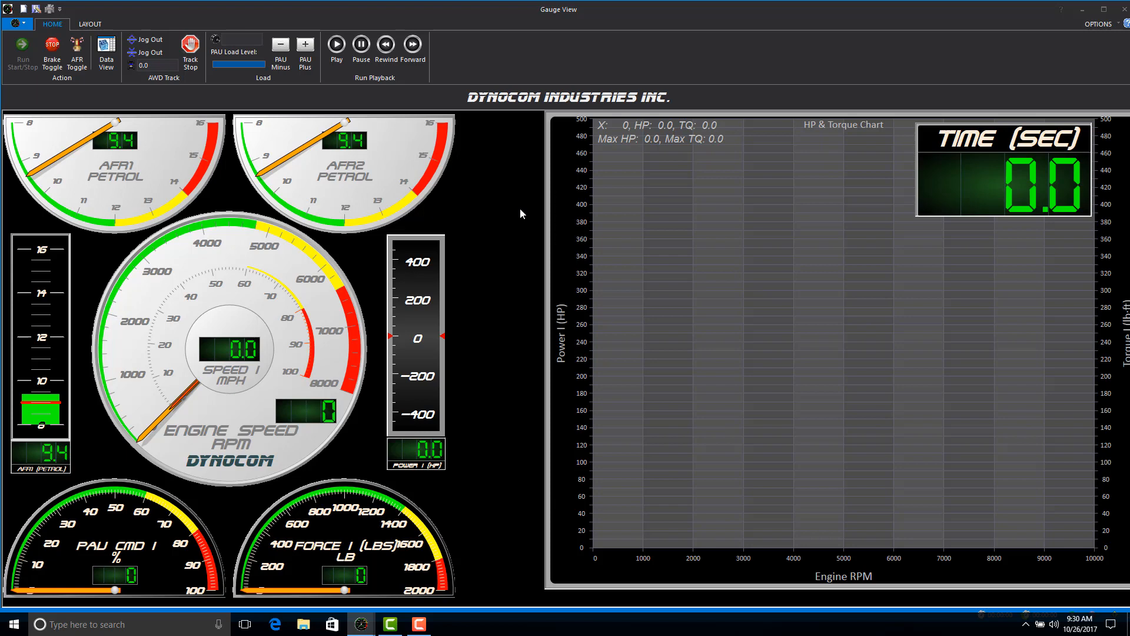
Enable layout modification and delete the HP & Torque Chart from the gauge layout.
click(89, 24)
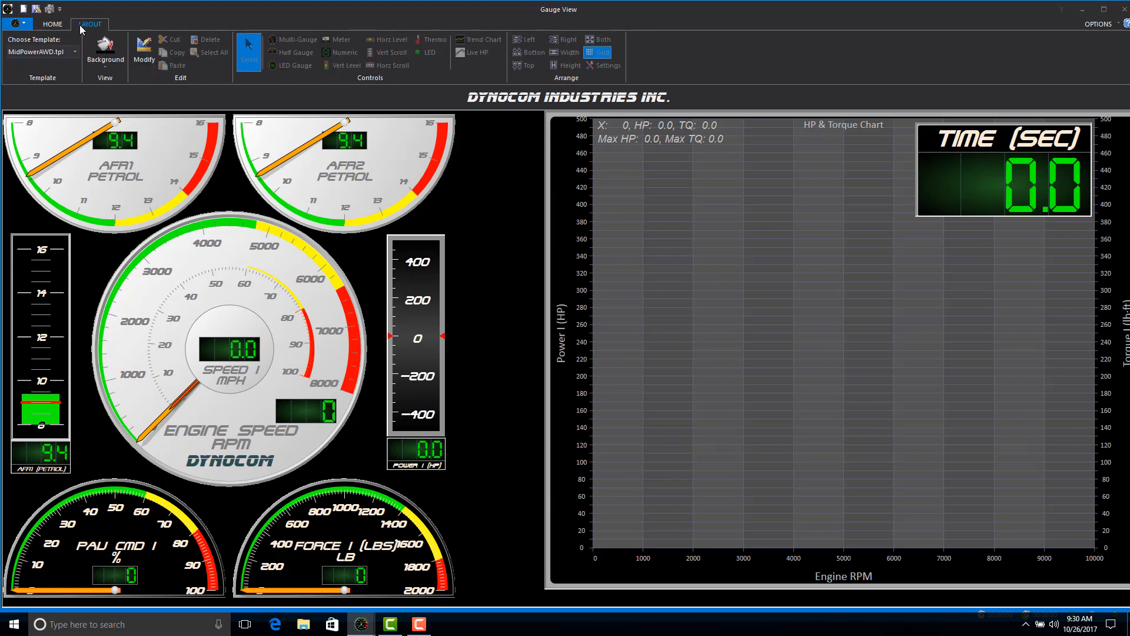
click(147, 62)
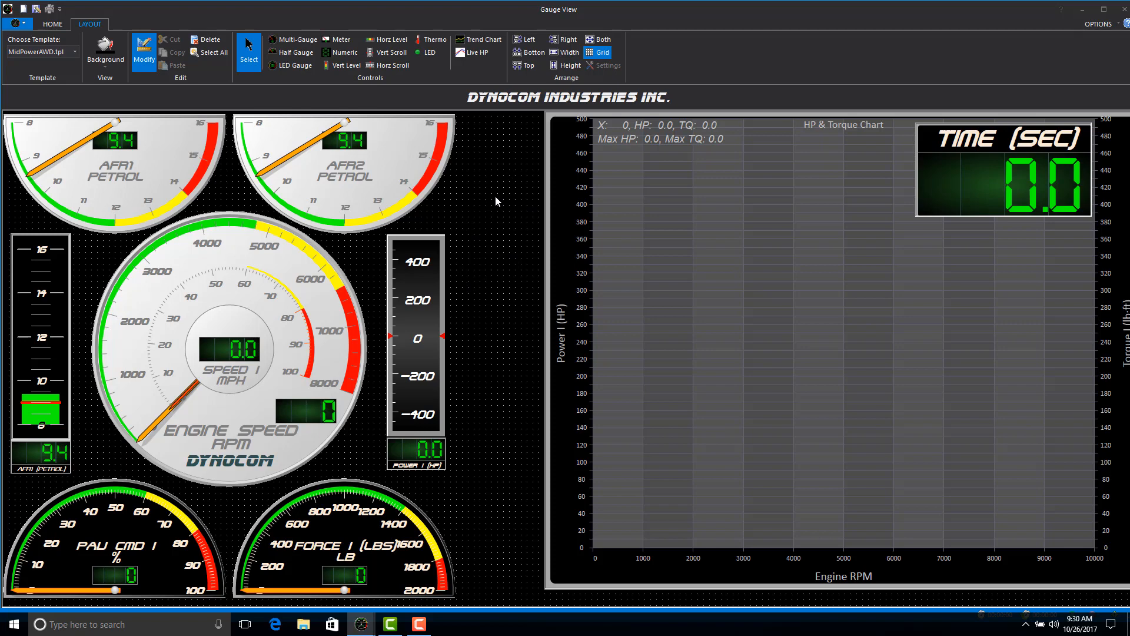
click(546, 139)
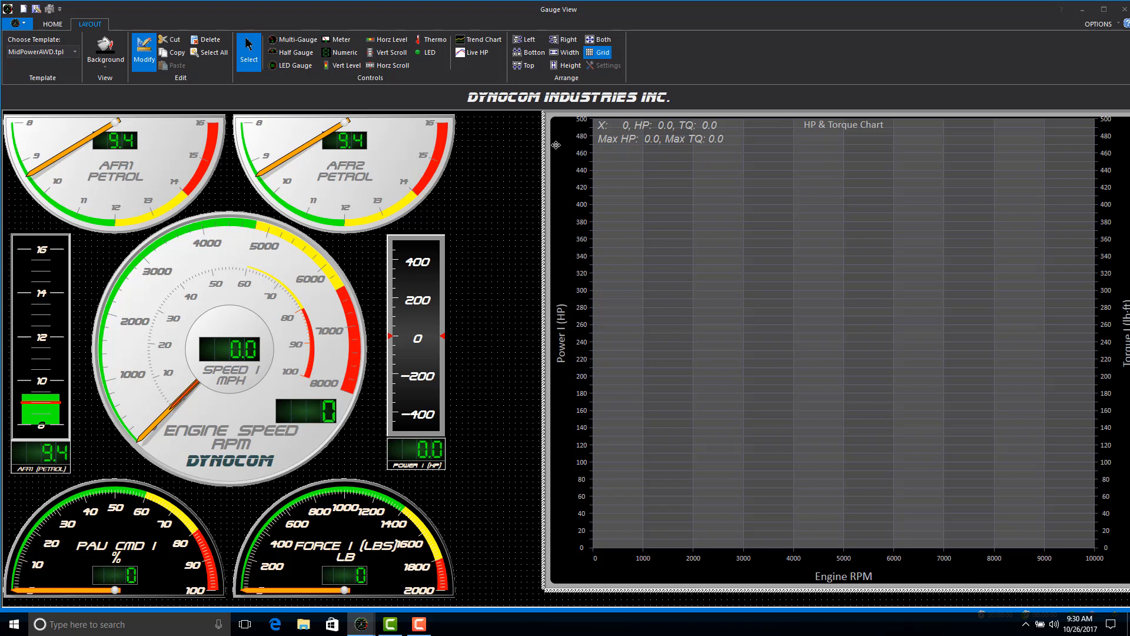
key(Delete)
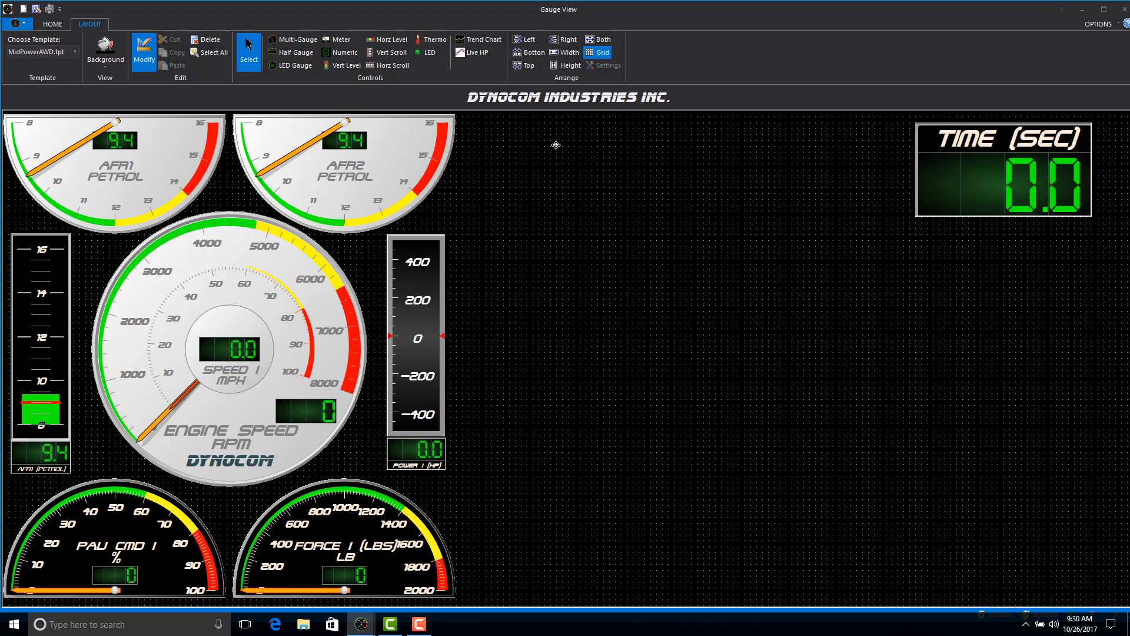
Delete the Time (sec) numeric readout from the gauge layout.
click(952, 127)
right_click(952, 127)
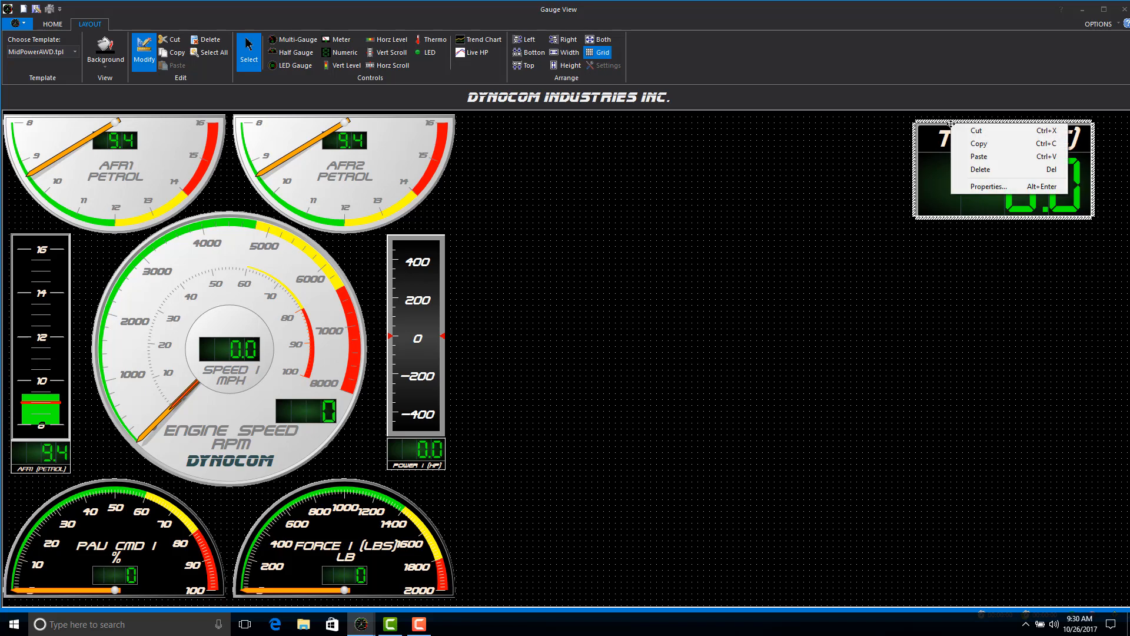
click(985, 170)
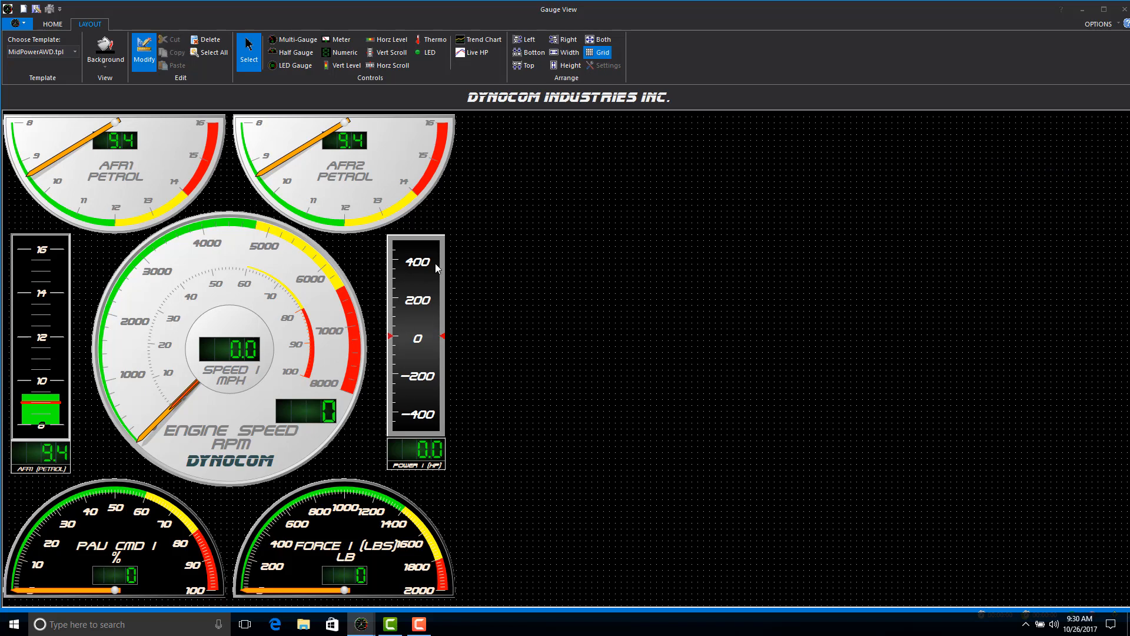
Delete the vertical Power I (HP) scroll gauge and the vertical AFR1 (Petrol) level gauge beside the engine speed gauge.
right_click(429, 238)
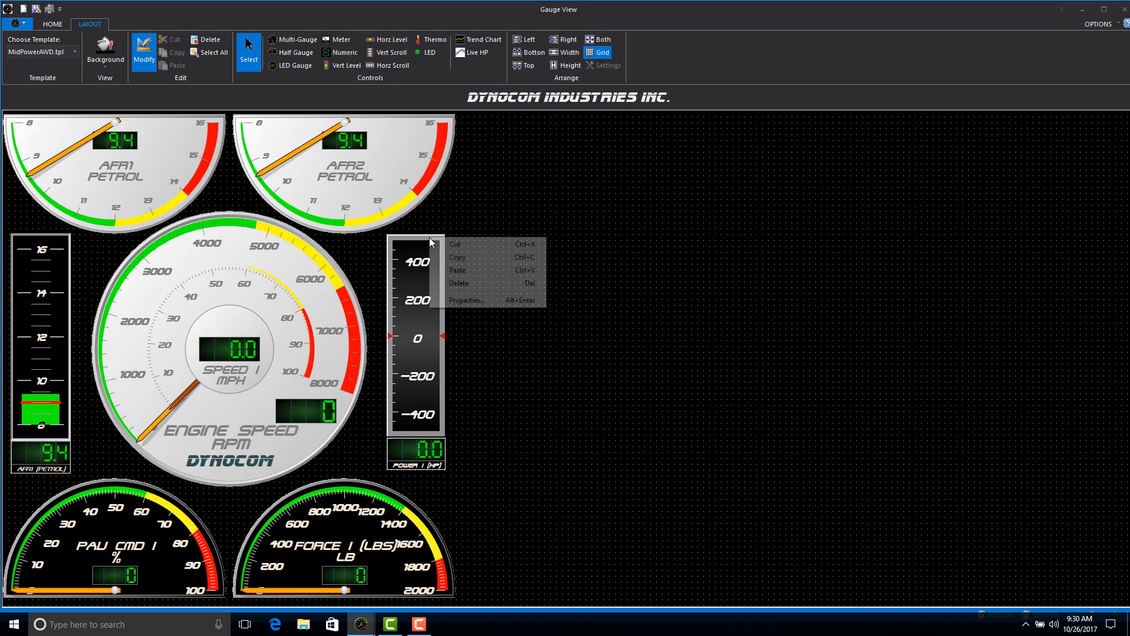
click(420, 243)
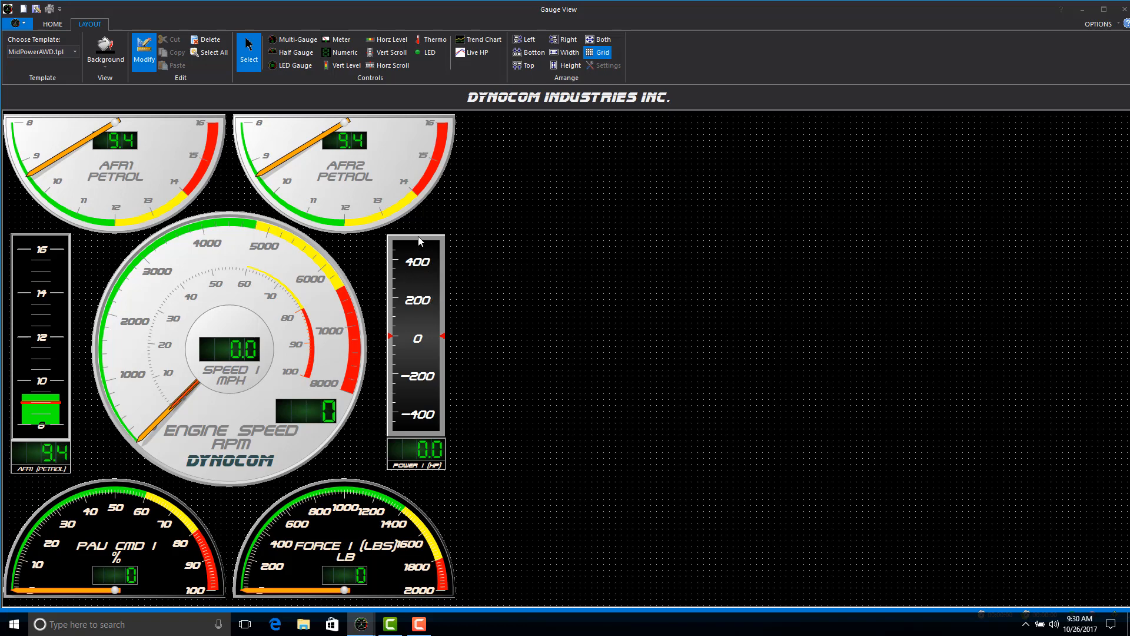
click(418, 235)
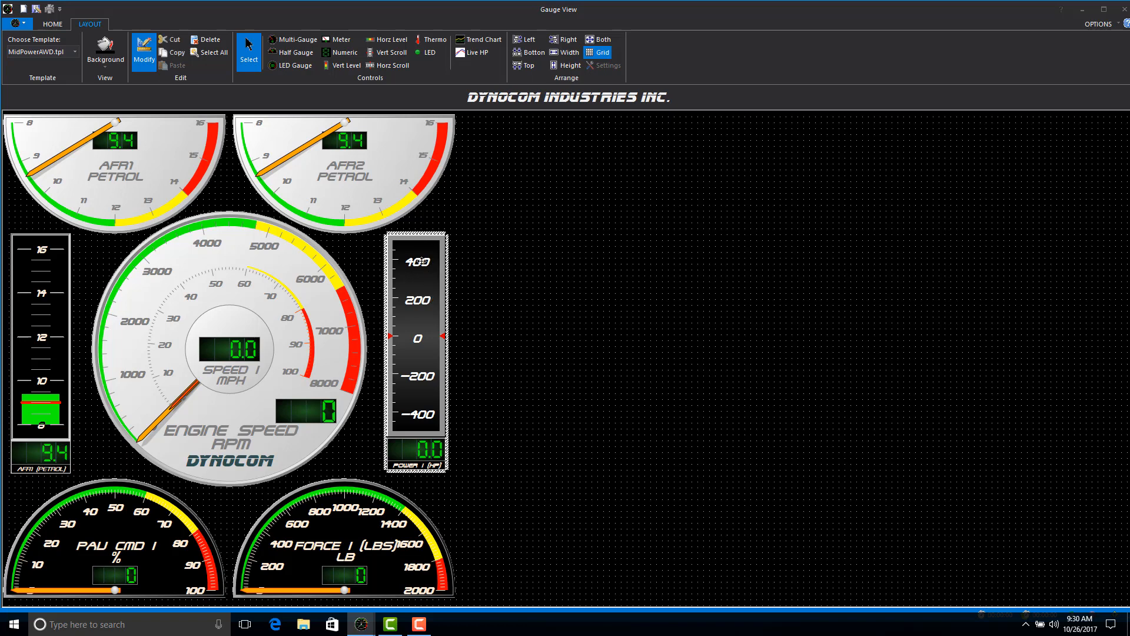
right_click(421, 261)
click(445, 304)
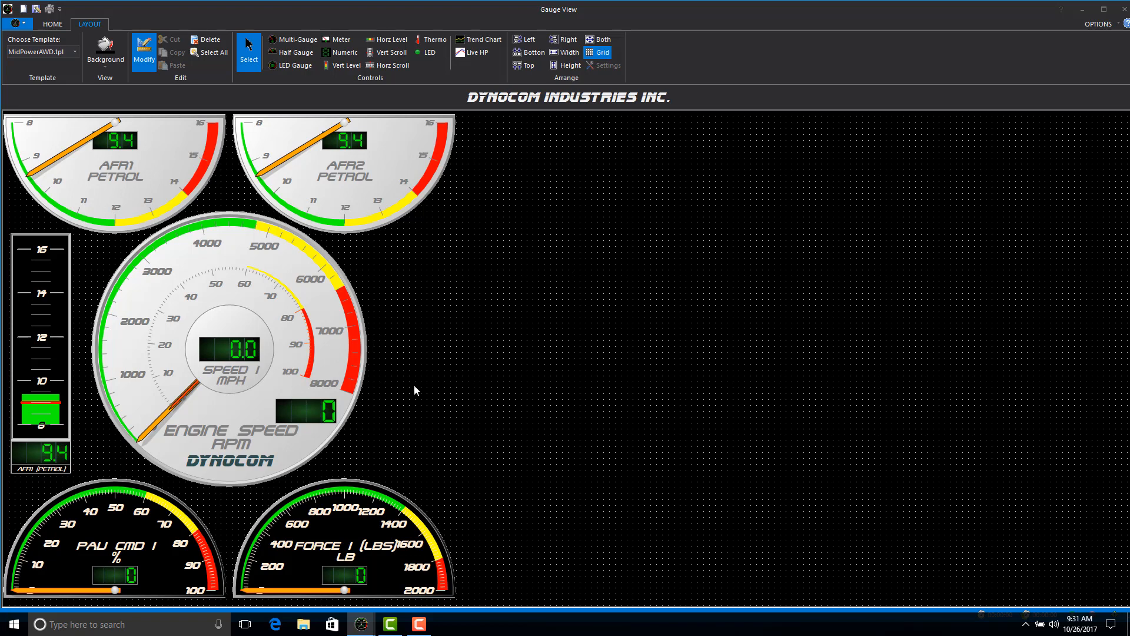
click(35, 240)
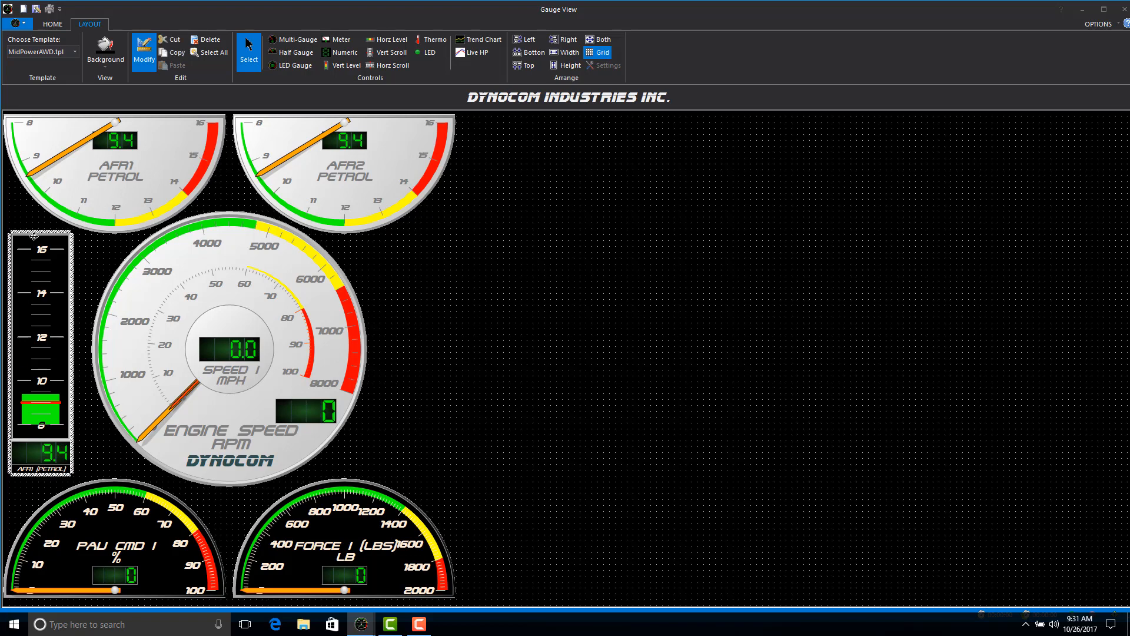
key(Delete)
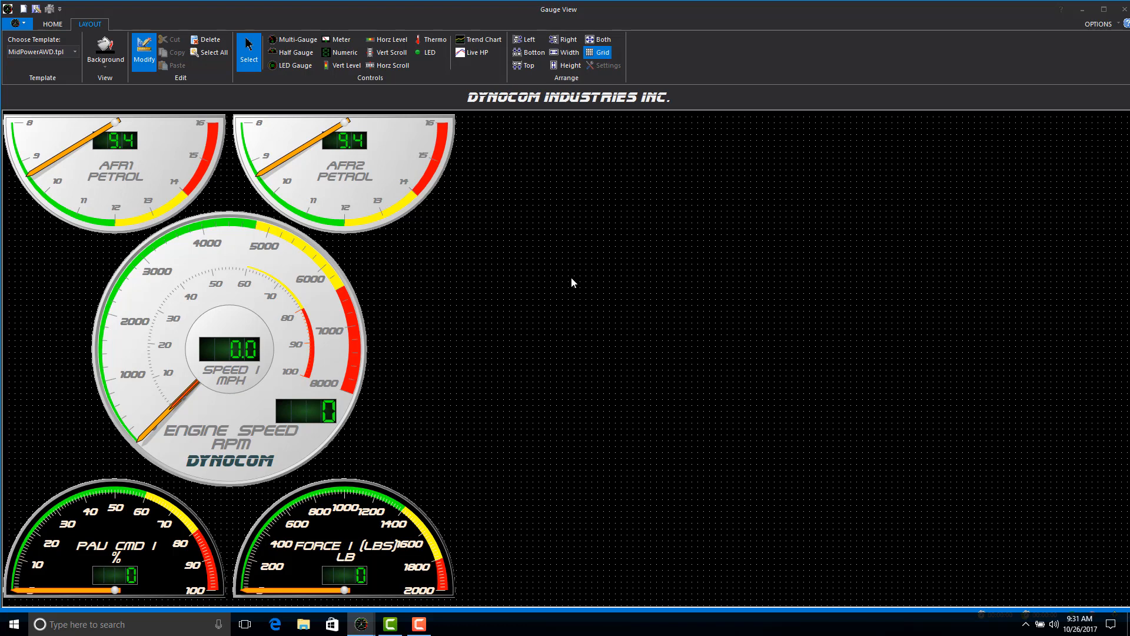
Move the AFR1 and AFR2 half gauges together into the empty area where the chart was.
click(214, 170)
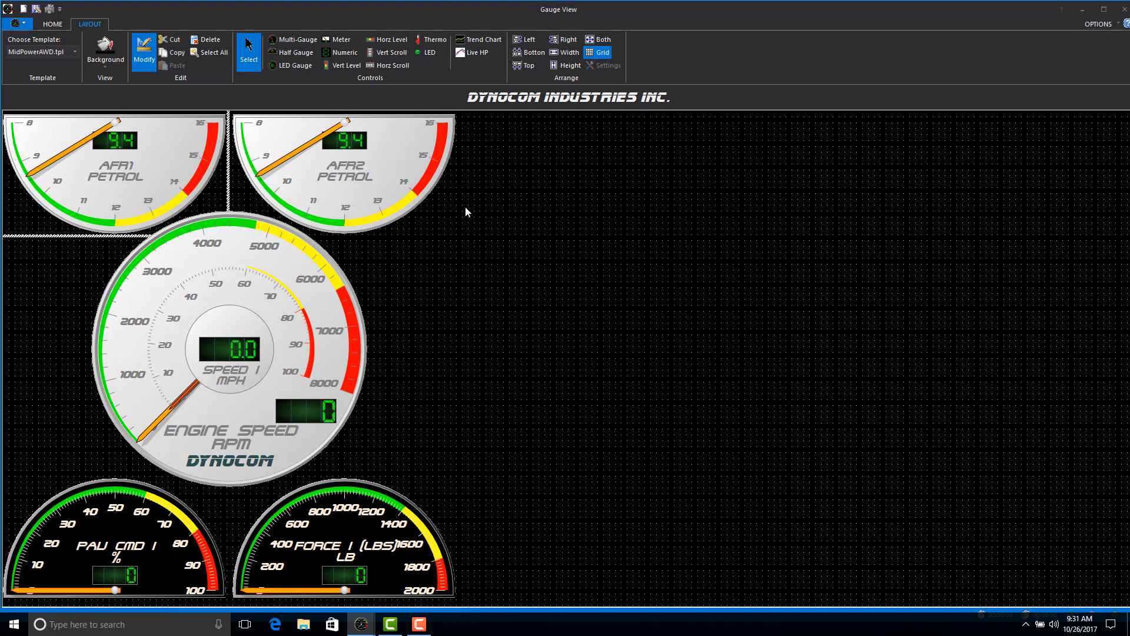
ctrl+click(435, 187)
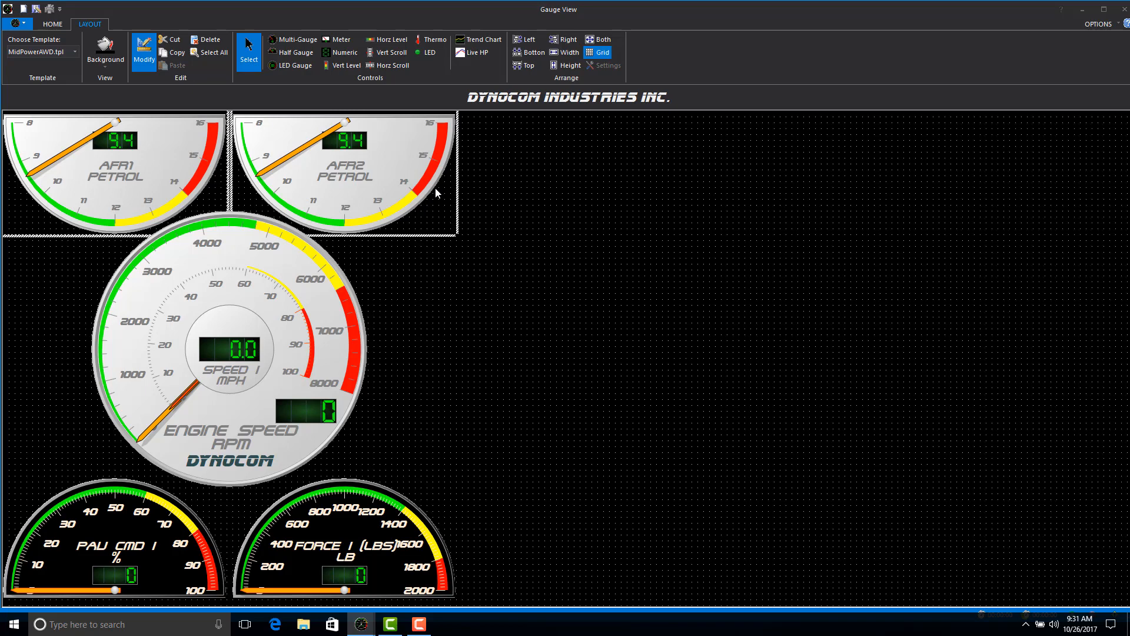
drag(435, 187, 968, 371)
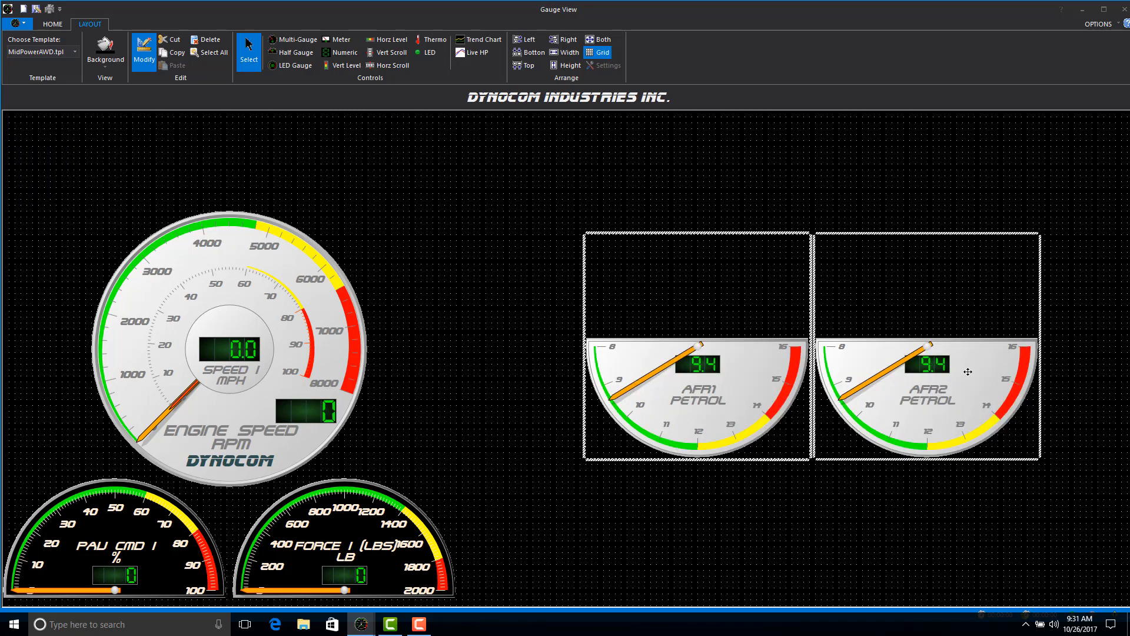
click(500, 243)
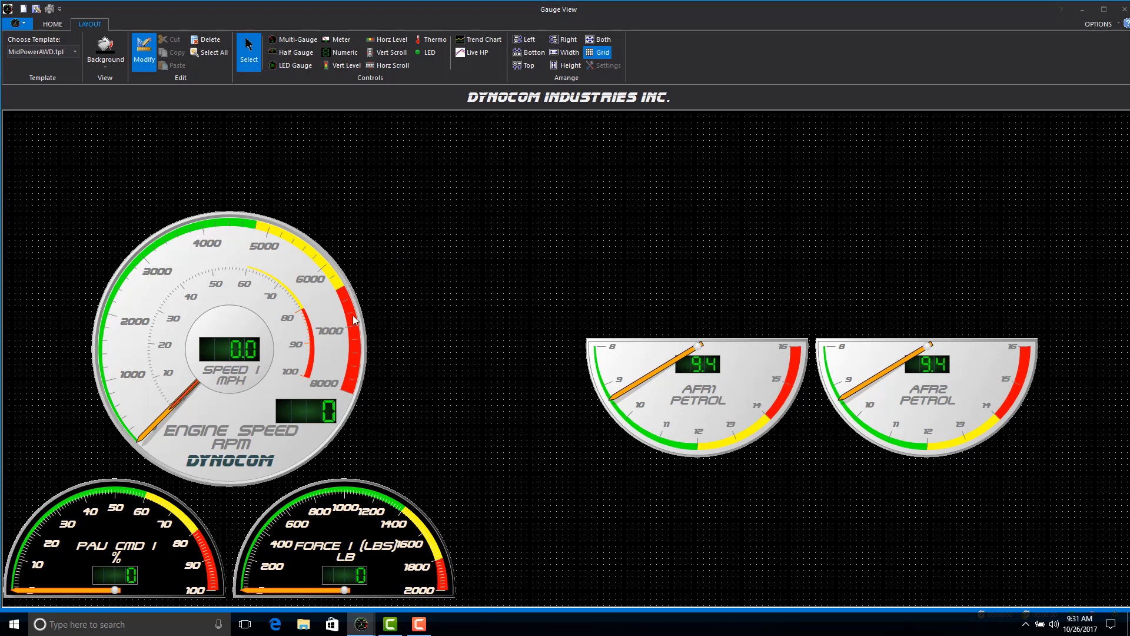
Open the Engine Speed gauge's properties and enlarge and reposition the properties window to show more settings.
click(256, 217)
right_click(299, 222)
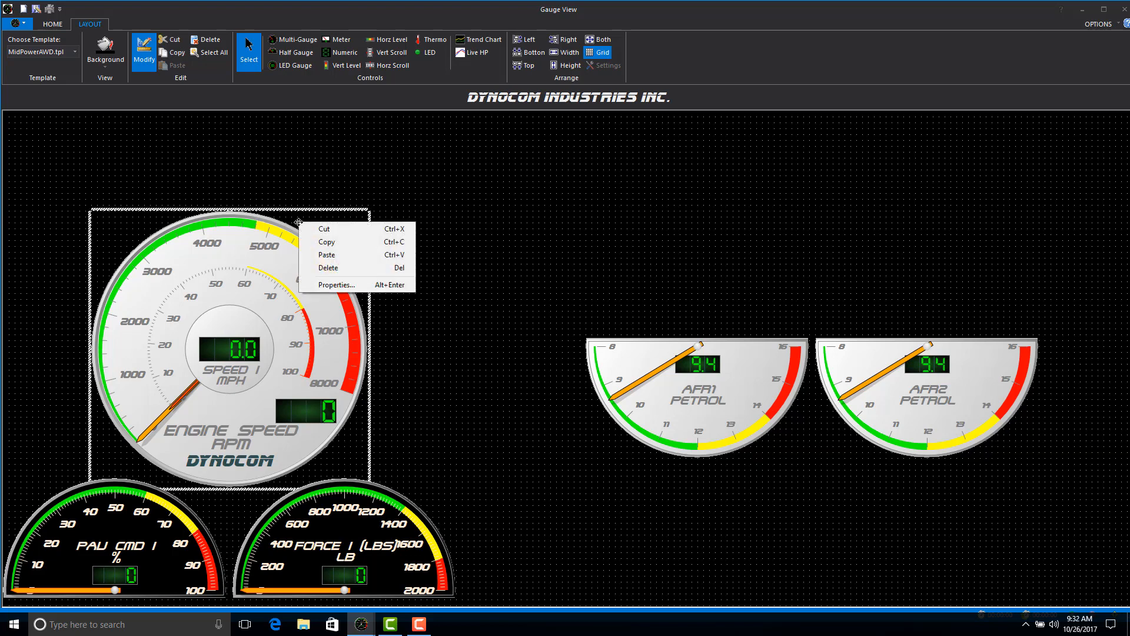
click(346, 287)
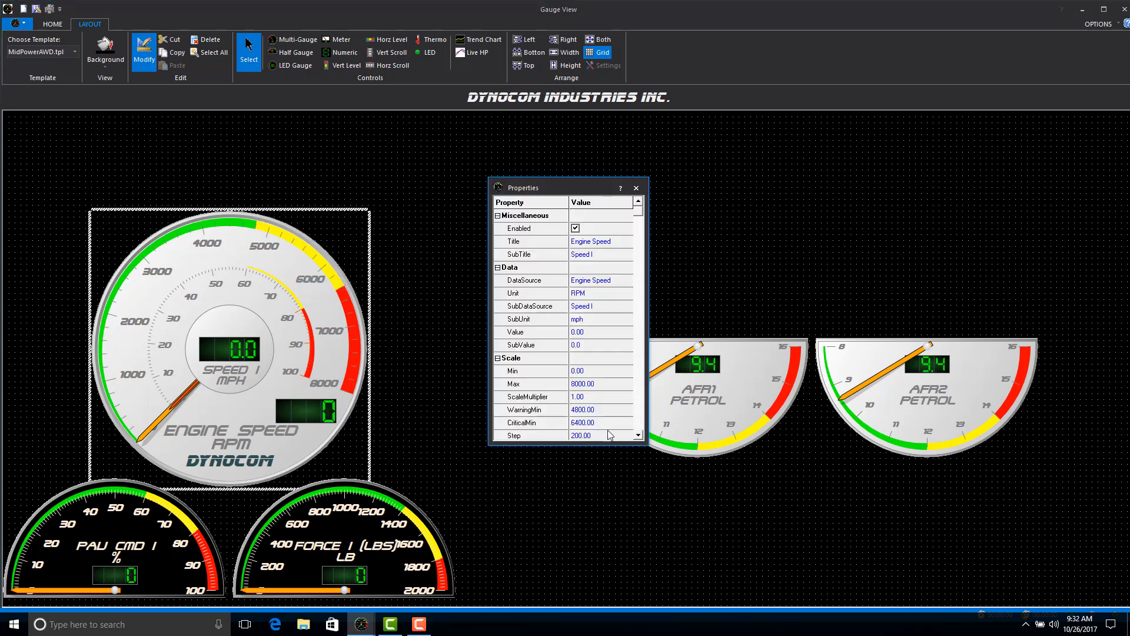
drag(596, 442, 596, 610)
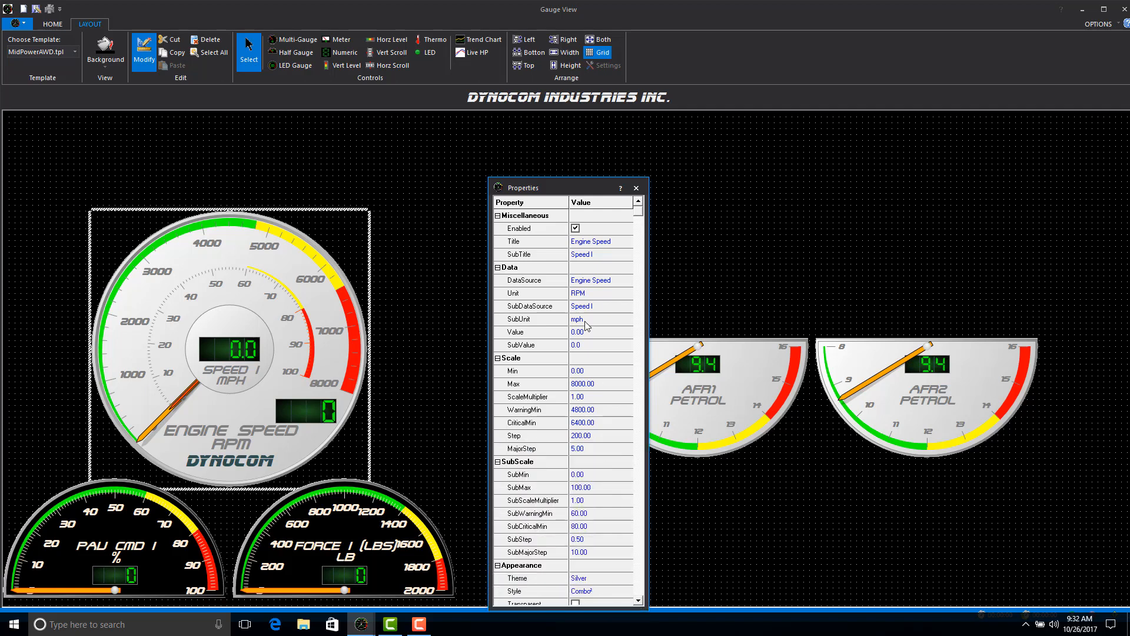
drag(564, 189, 552, 147)
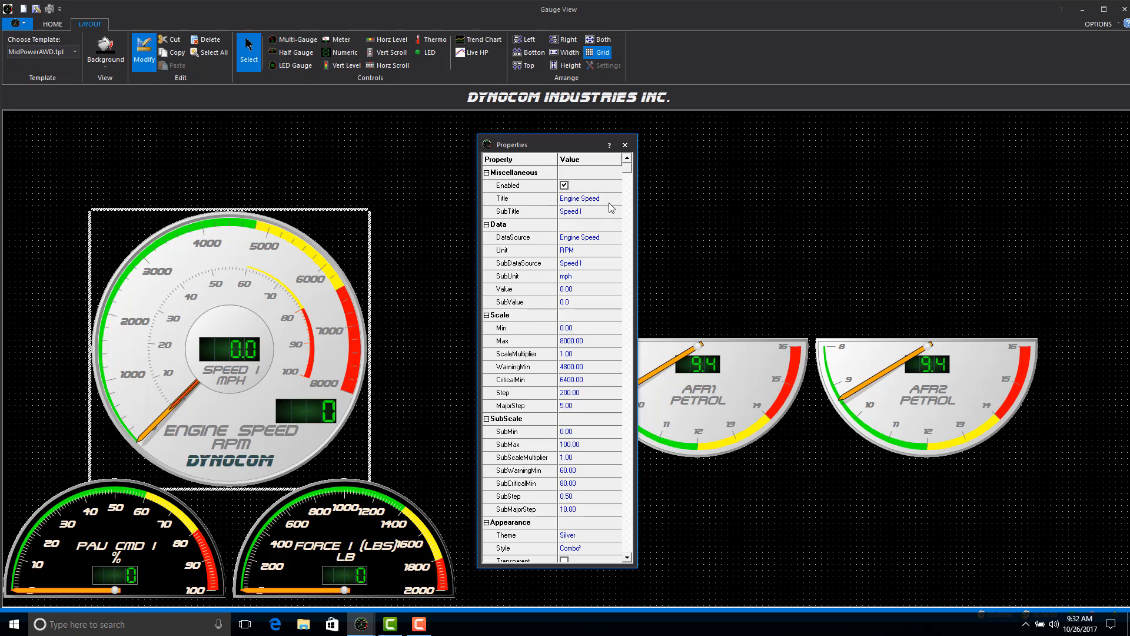
Review the data source and unit choices for the Engine Speed gauge, keeping Engine Speed as the source and RPM as the unit.
click(613, 236)
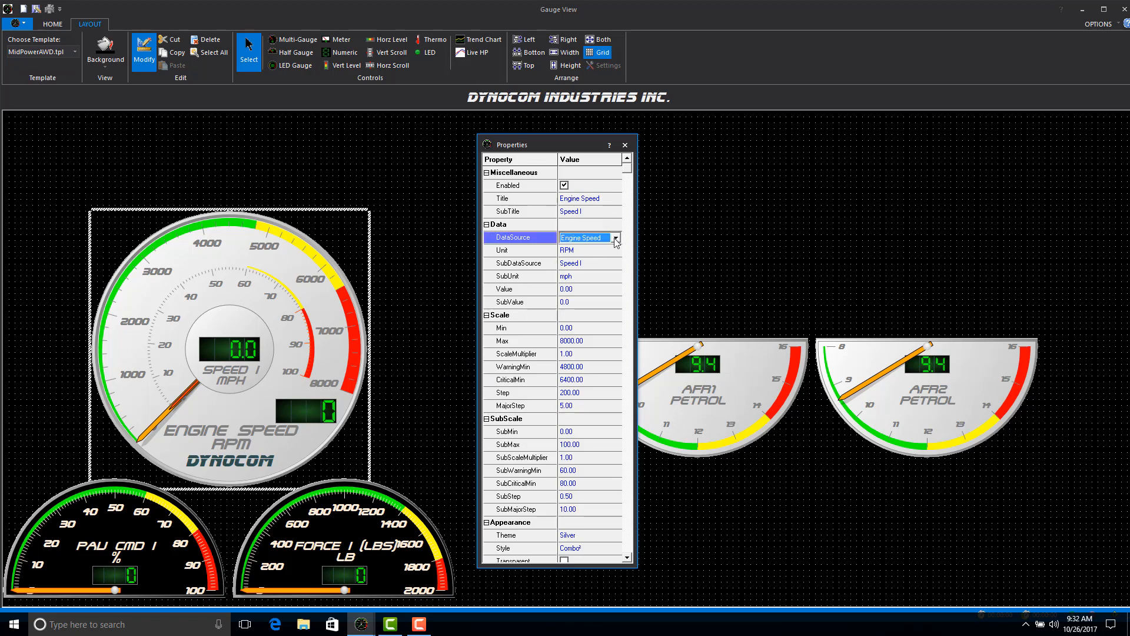
click(616, 239)
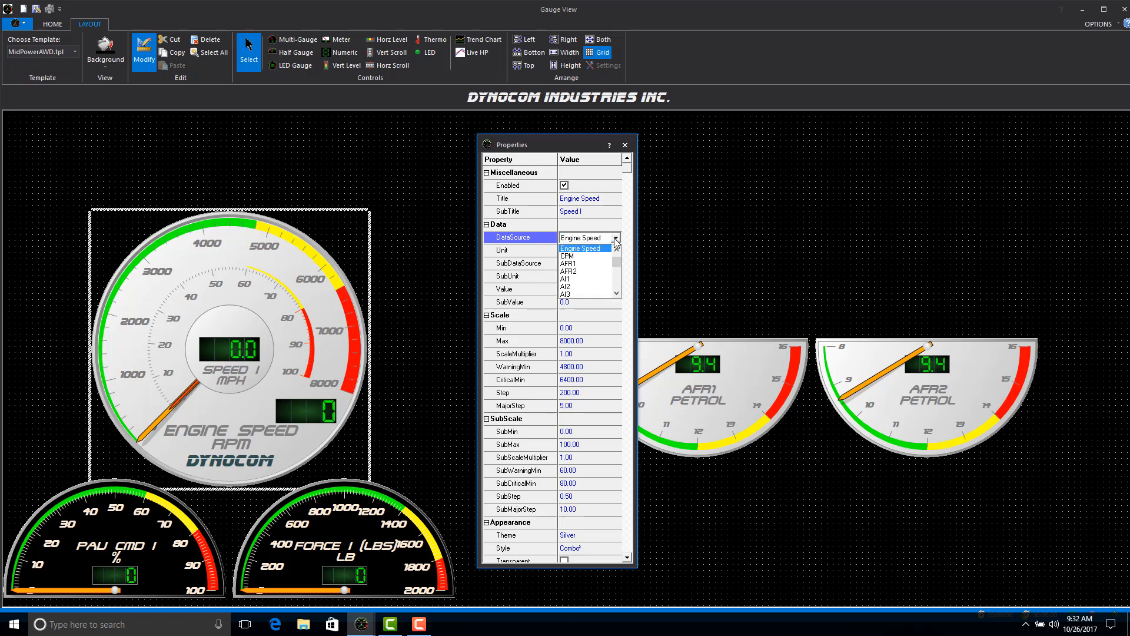
mouse_move(616, 259)
mouse_down()
mouse_move(616, 282)
mouse_move(611, 248)
mouse_up()
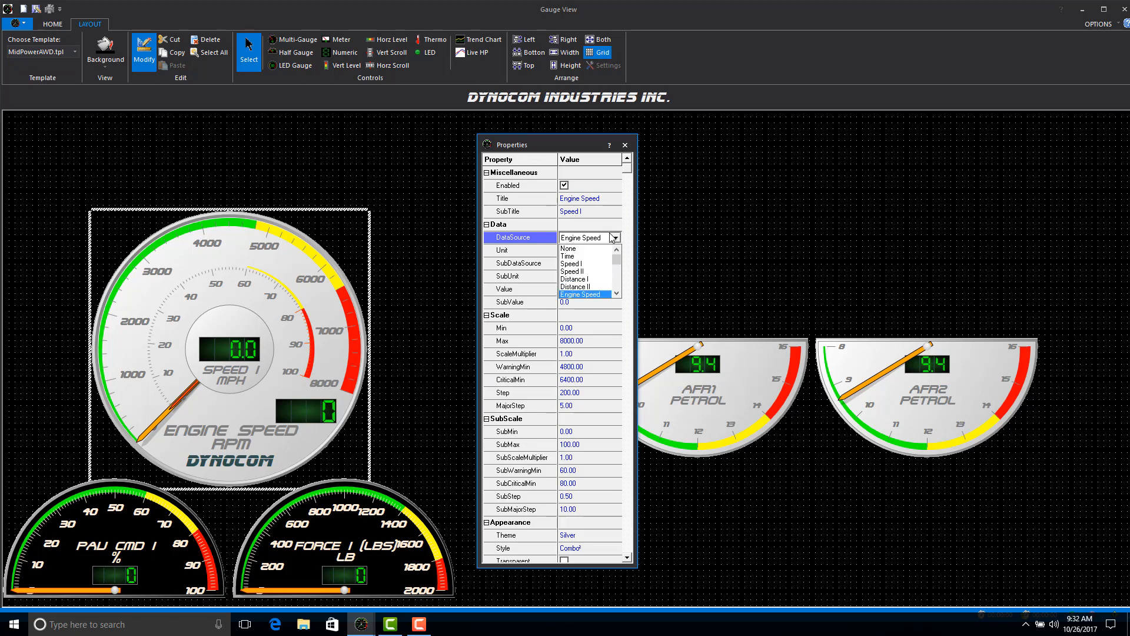
click(616, 237)
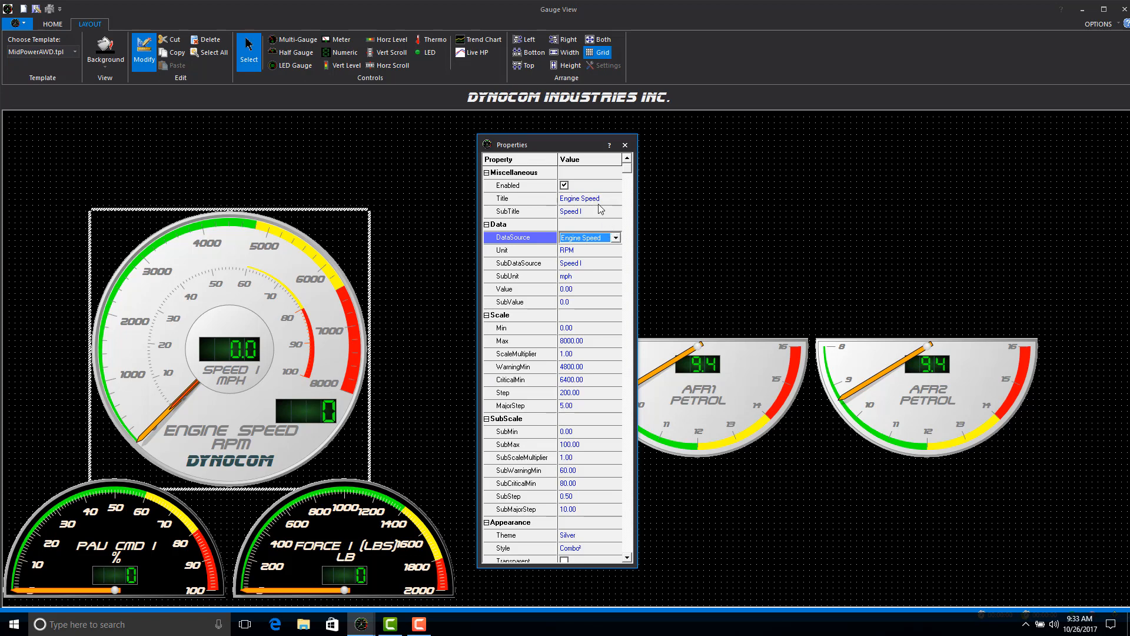
click(600, 251)
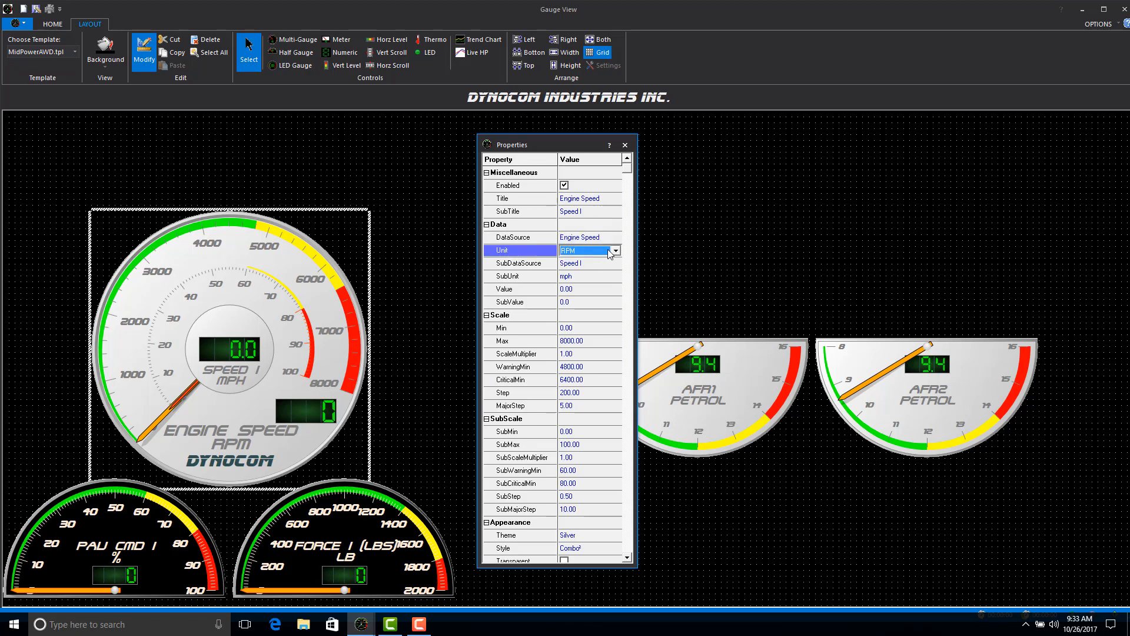
click(615, 250)
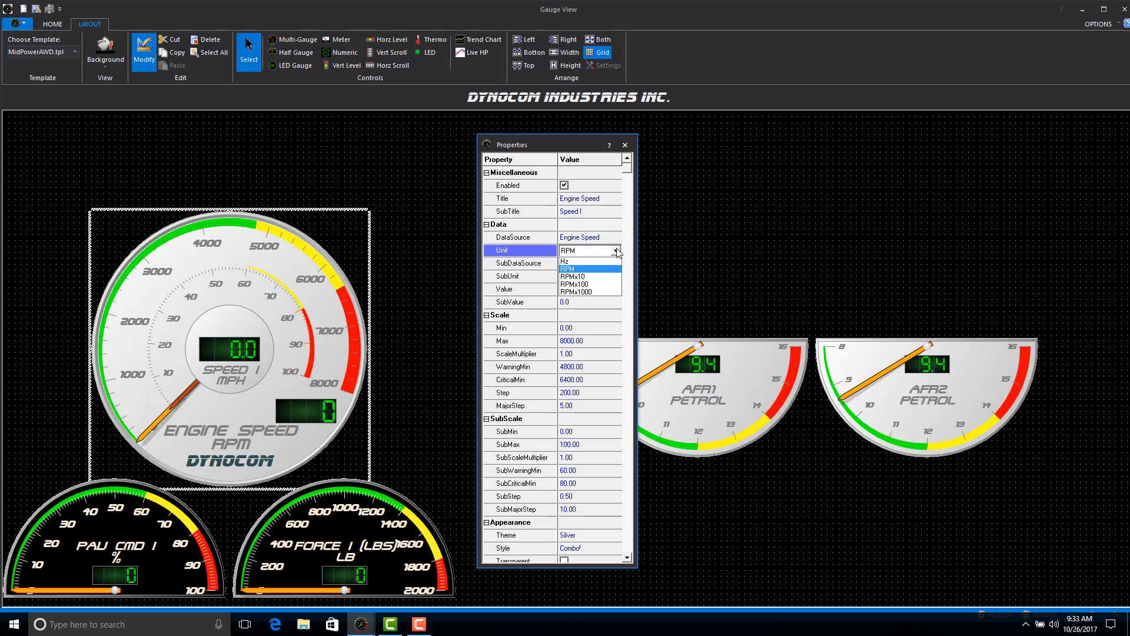
click(577, 269)
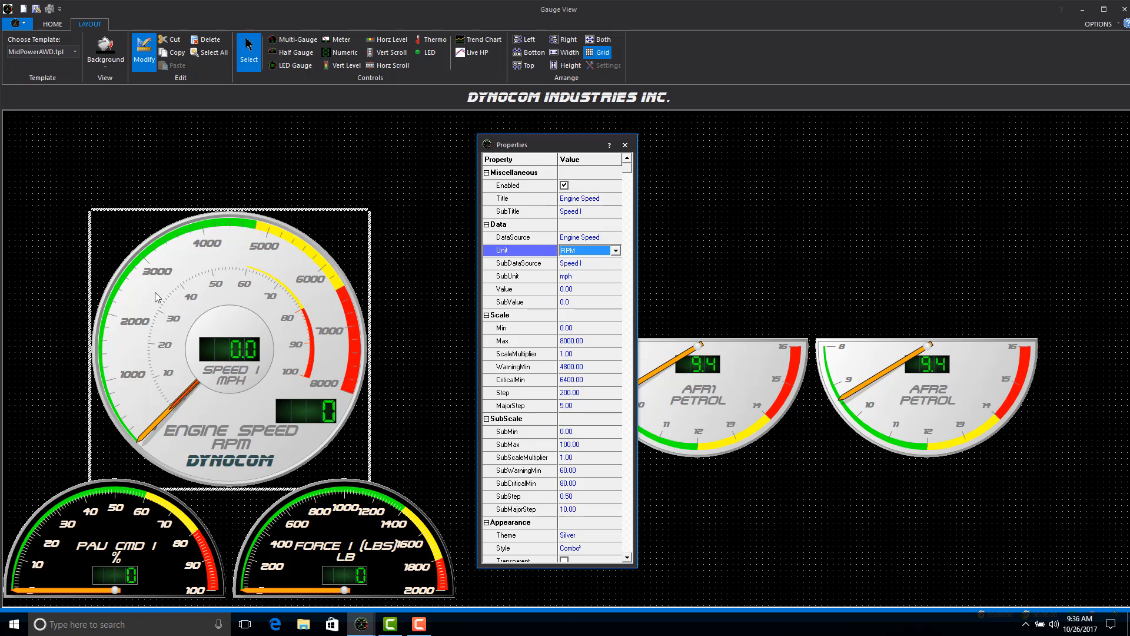
Set the Engine Speed gauge's main scale maximum to 5000.
click(589, 342)
drag(588, 341, 557, 340)
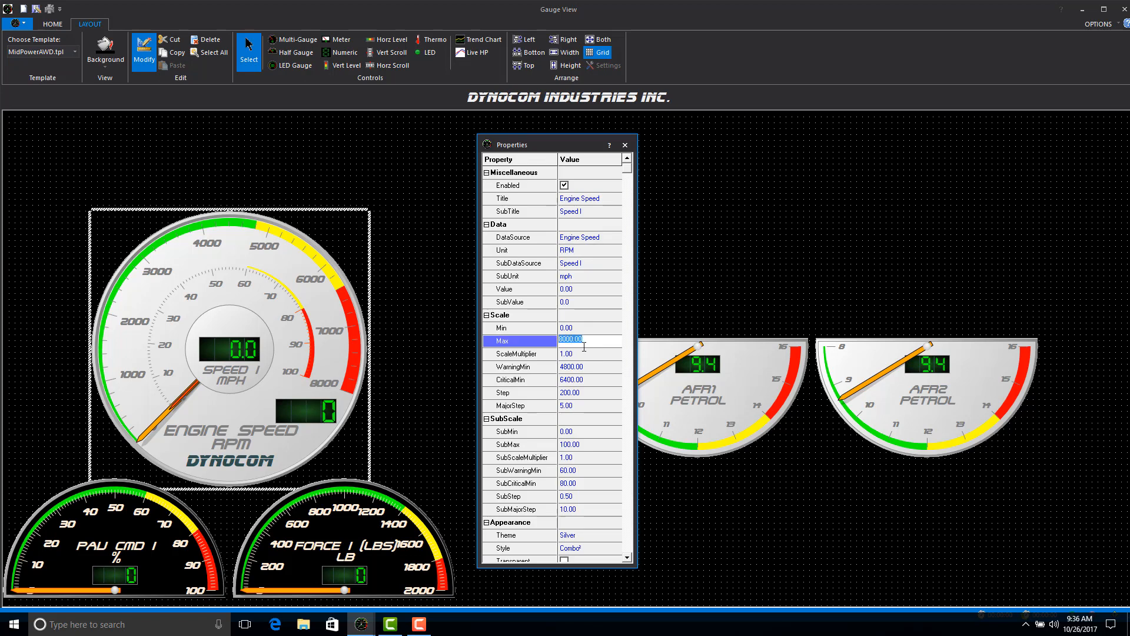
text(5000)
click(586, 354)
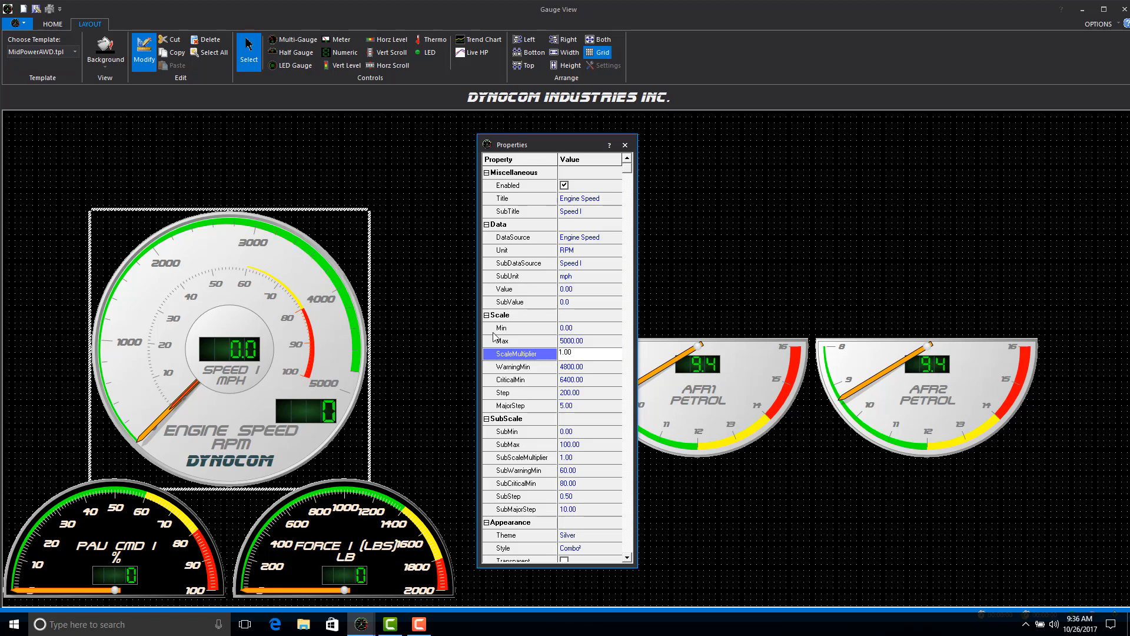
Set the main scale's warning minimum to 4000 and its critical minimum to 4500.
click(589, 368)
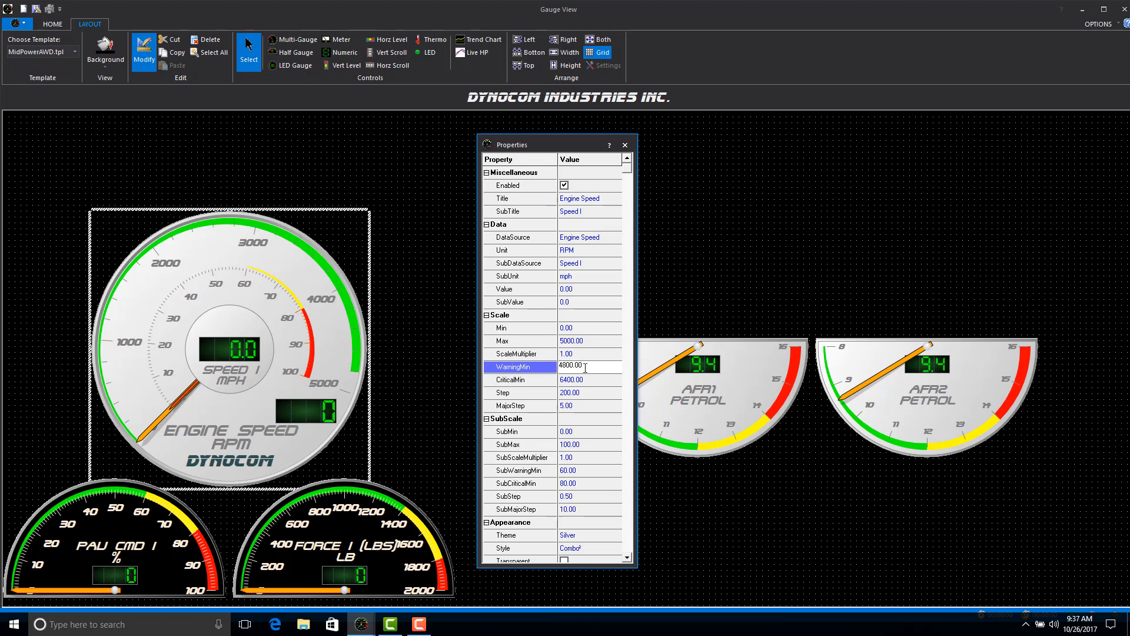
double_click(568, 366)
text(40)
click(595, 383)
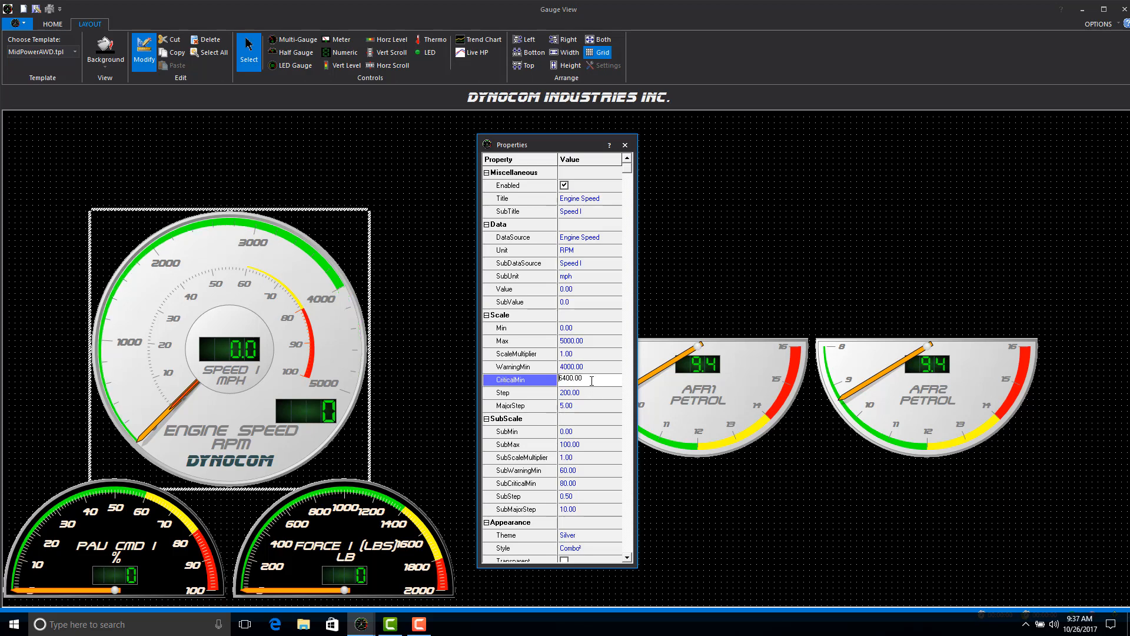
double_click(574, 378)
text(4500)
click(597, 393)
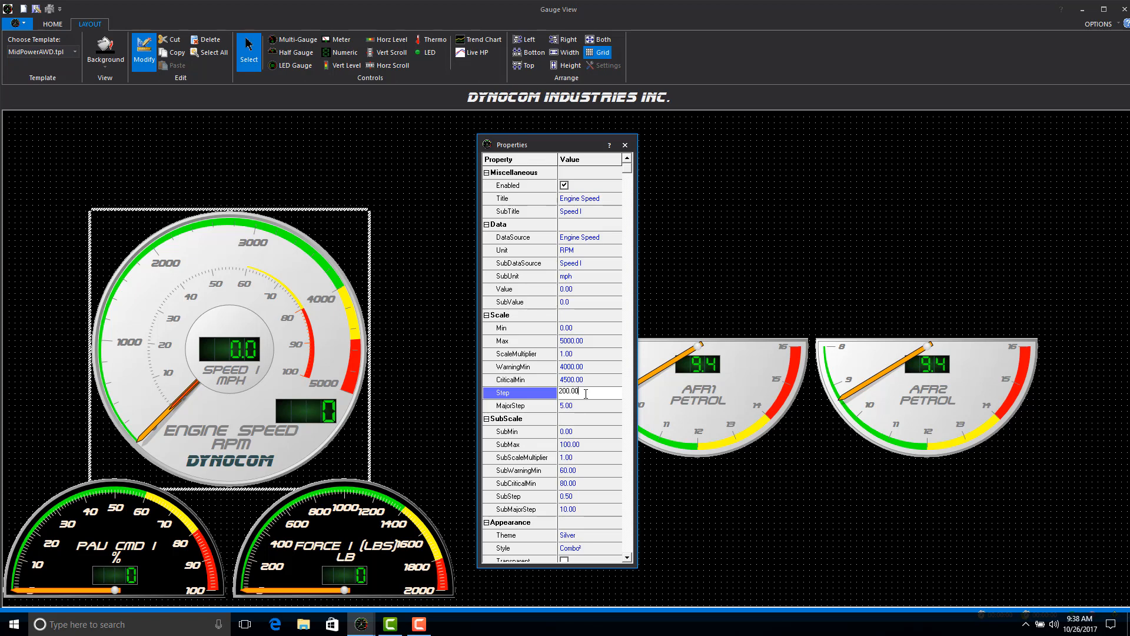
Set the step of the Engine Speed gauge's main scale to 100.
drag(585, 393, 560, 394)
click(585, 406)
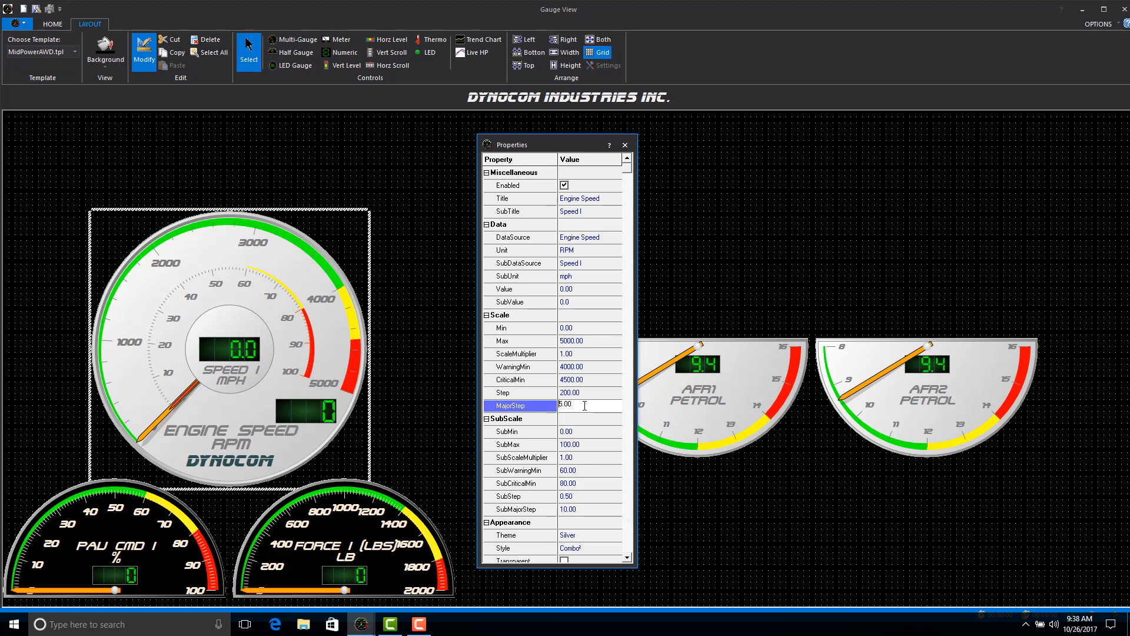
key(Return)
click(588, 392)
drag(587, 392, 537, 392)
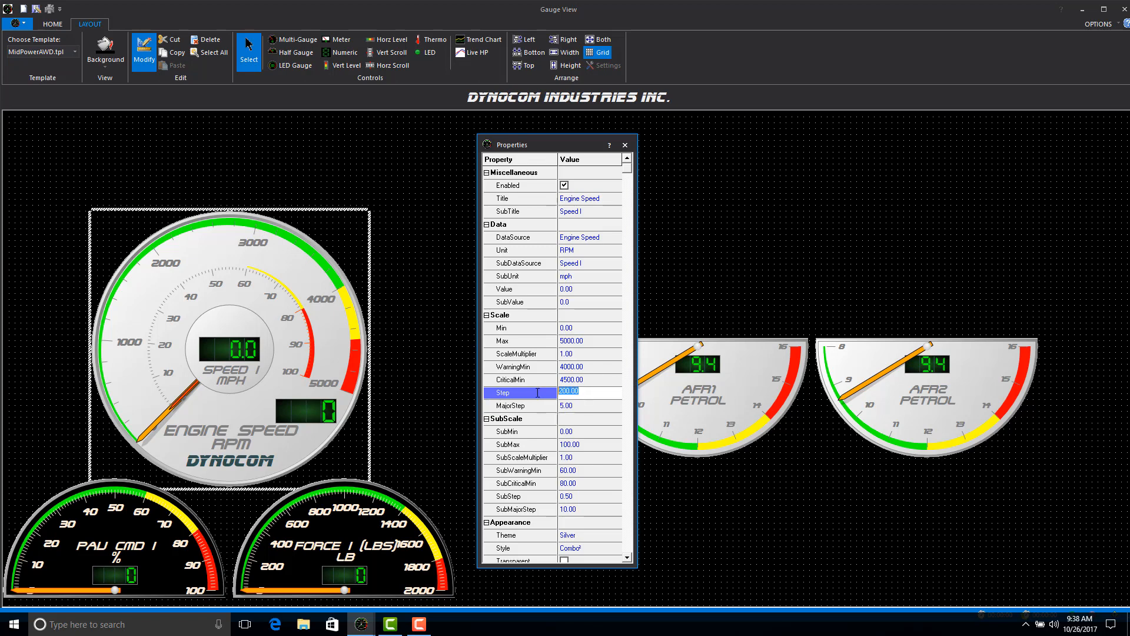
text(1)
Set the major step of the Engine Speed gauge's main scale to 10.
click(572, 405)
double_click(572, 405)
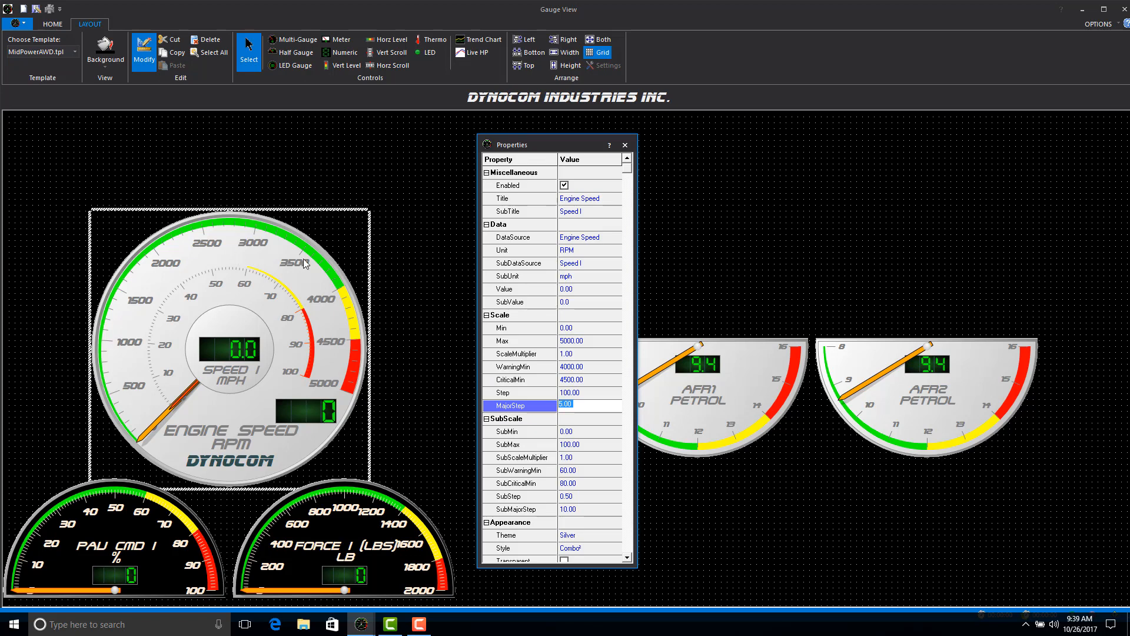
click(580, 406)
double_click(572, 407)
text(10)
click(593, 392)
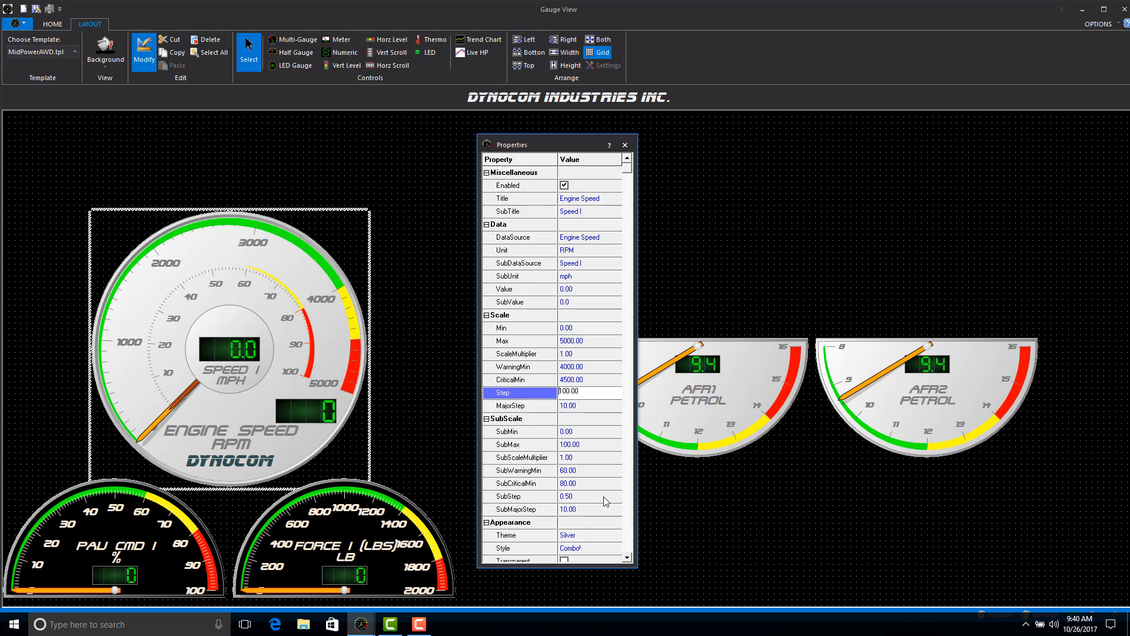
Try the Blue theme on the Engine Speed gauge and settle on the Black theme.
click(627, 563)
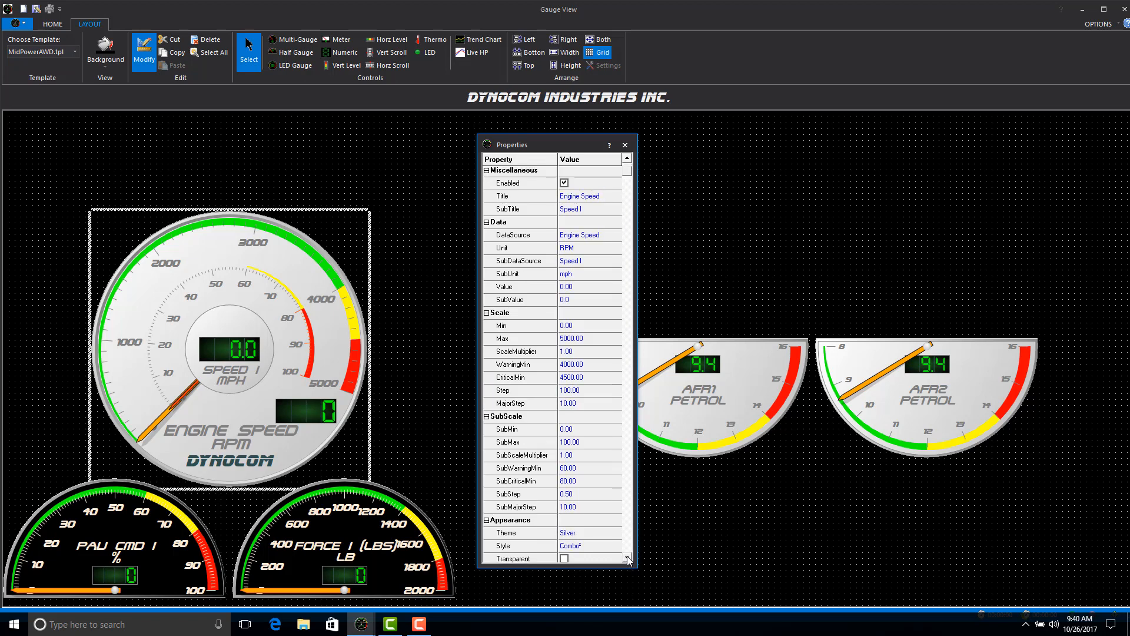
click(628, 558)
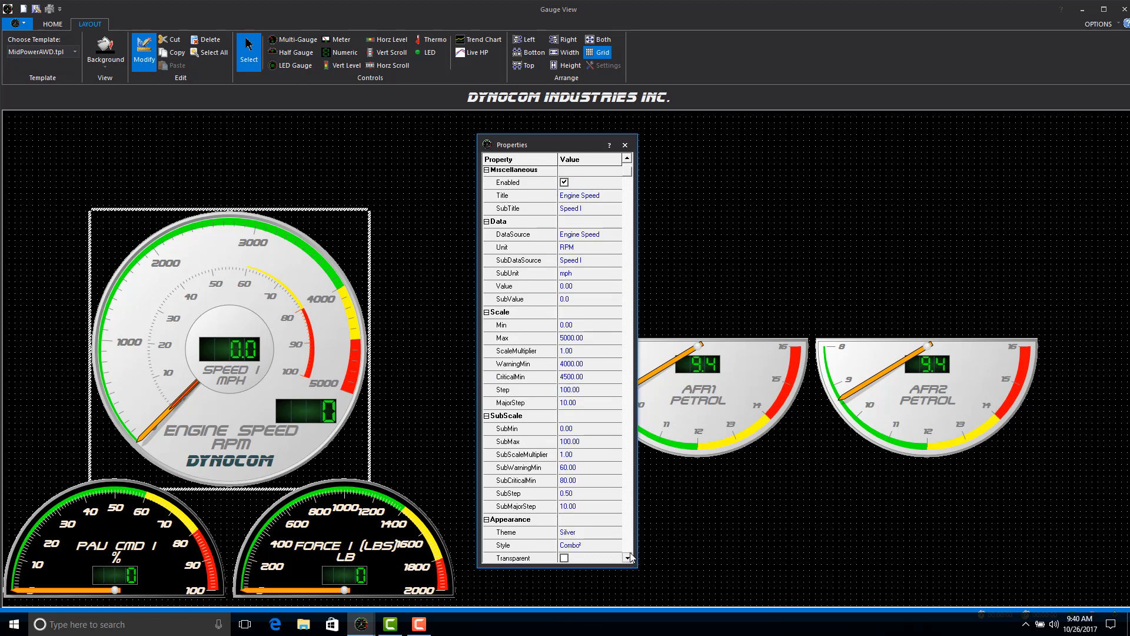
click(627, 557)
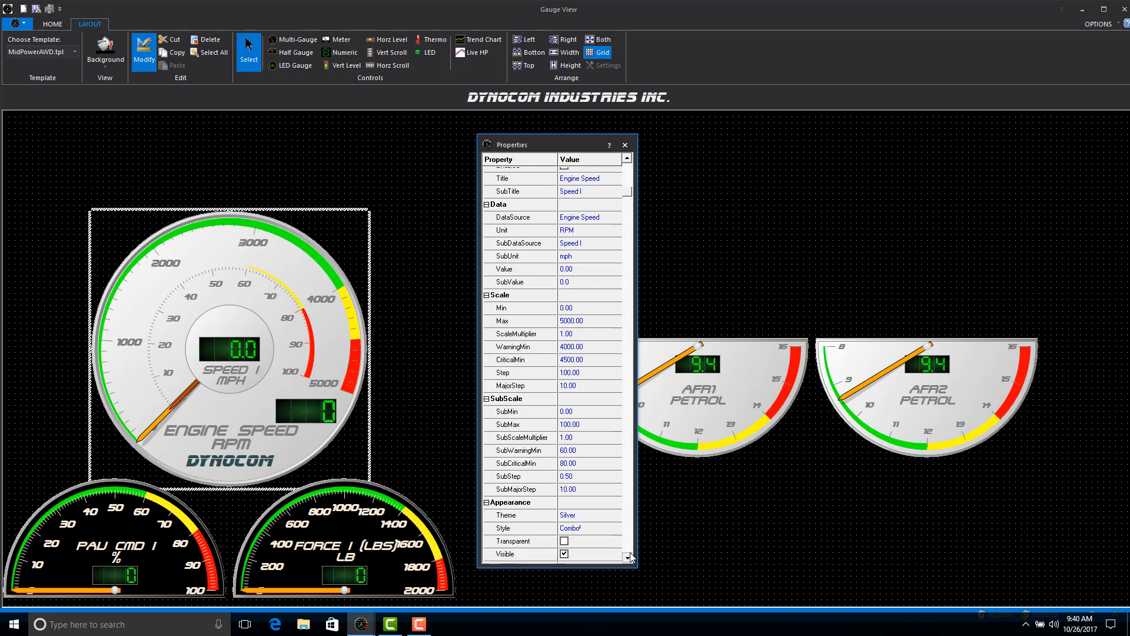
click(627, 557)
click(596, 511)
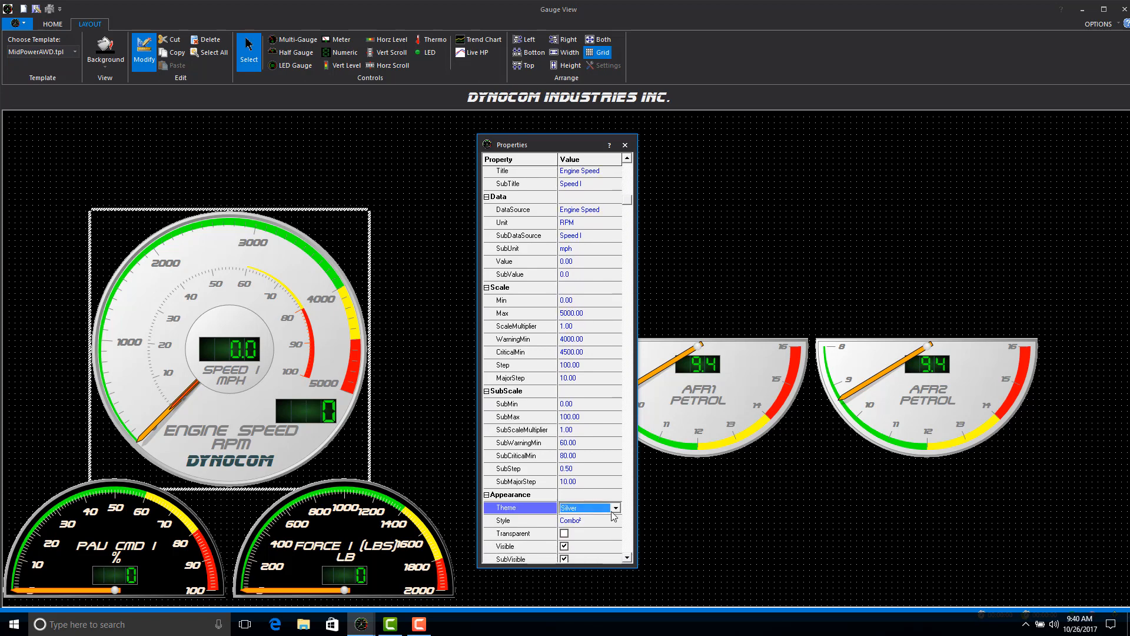
click(615, 508)
click(573, 521)
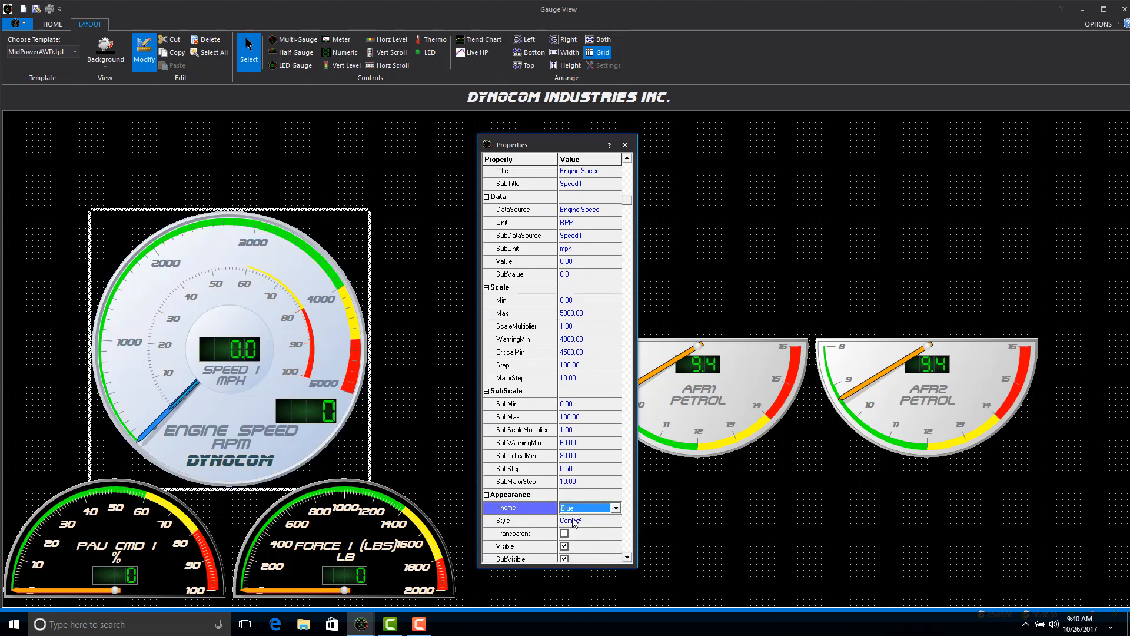
click(615, 508)
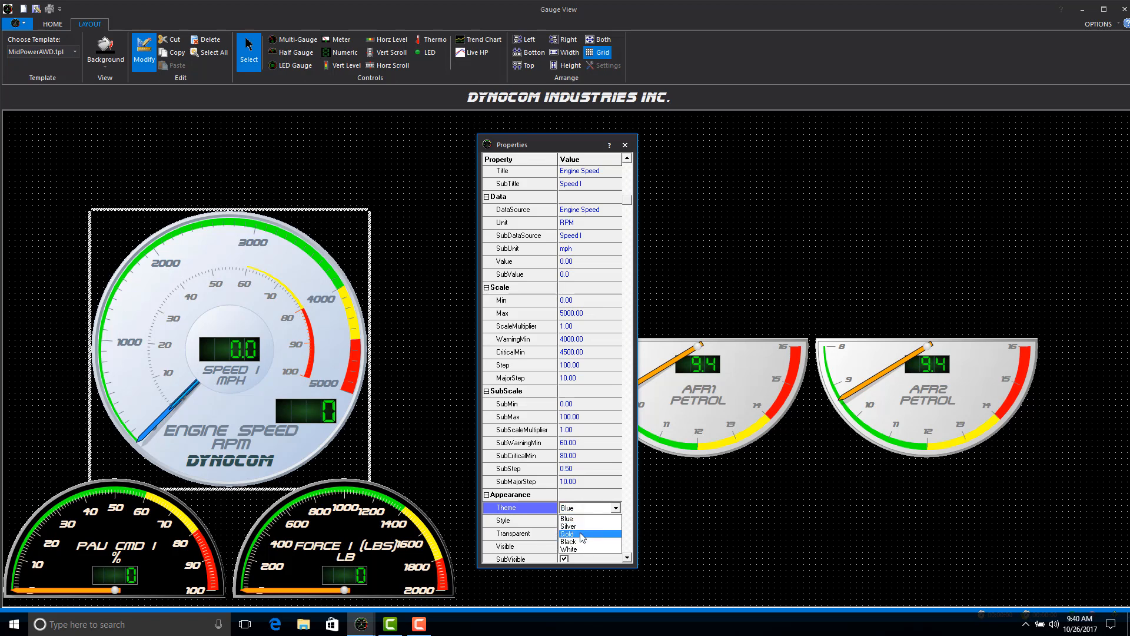
click(585, 541)
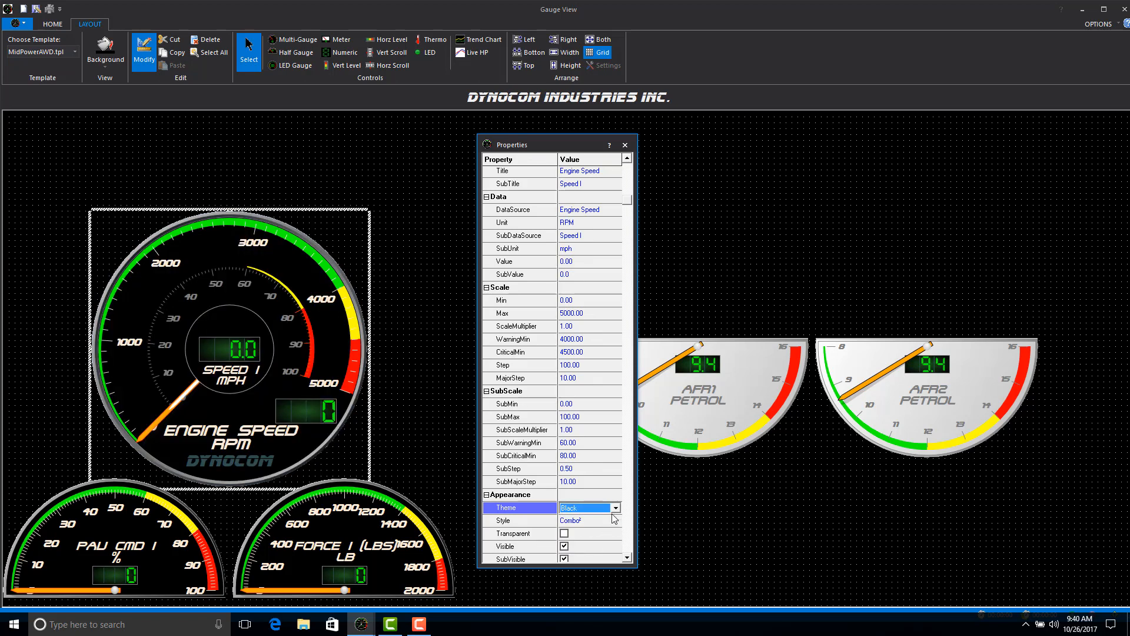
Review the available style options for the Engine Speed gauge without changing the current style.
click(628, 559)
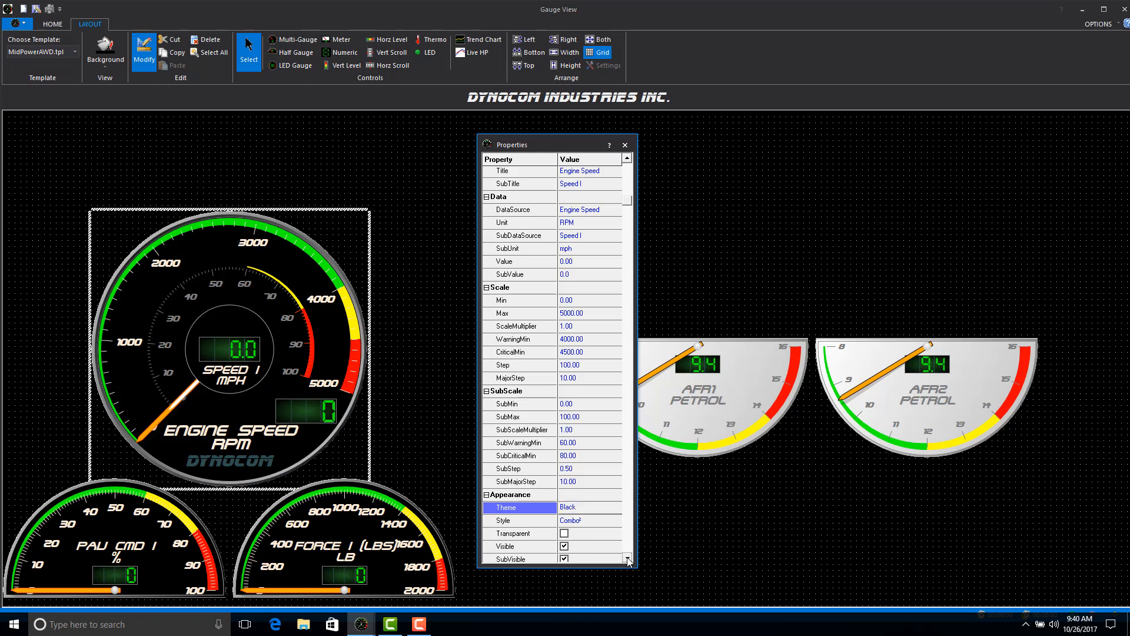
click(628, 559)
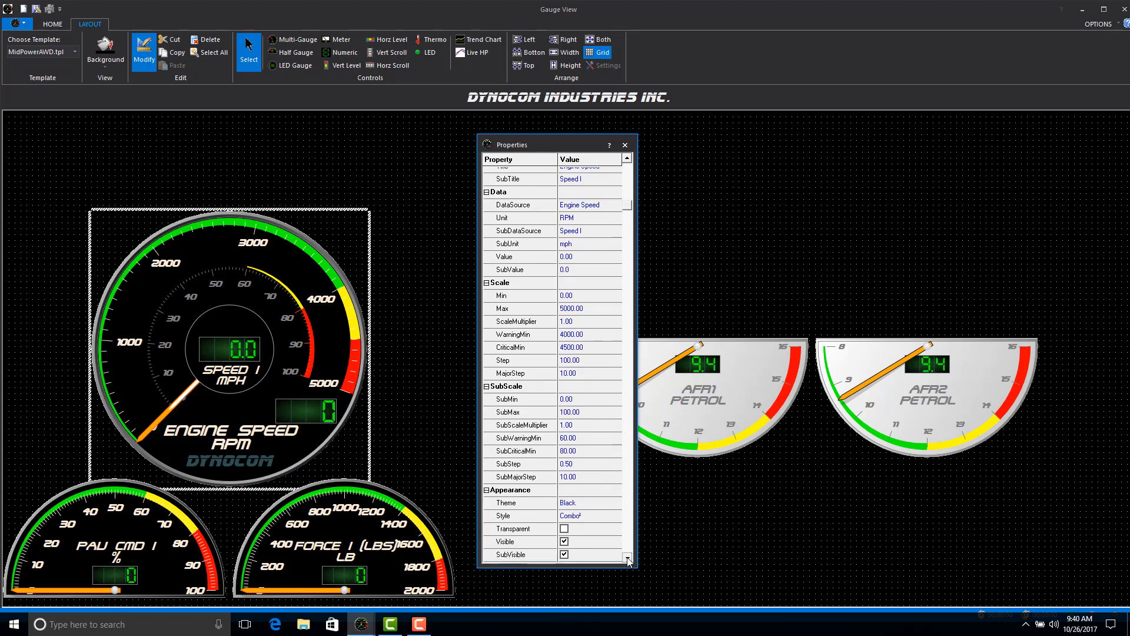
click(628, 560)
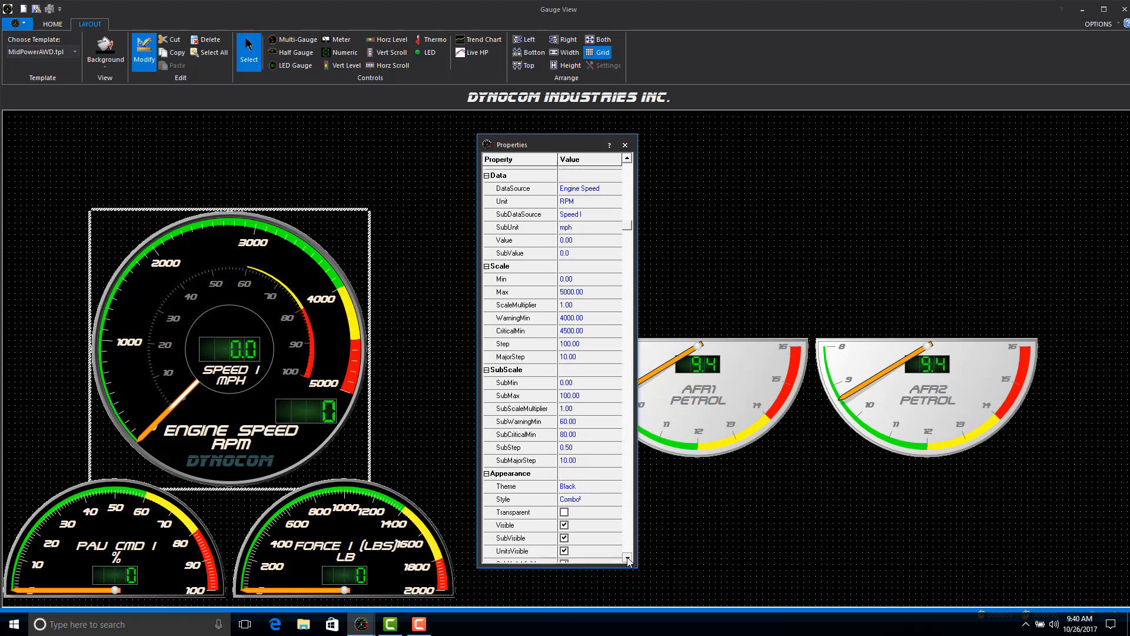
click(583, 497)
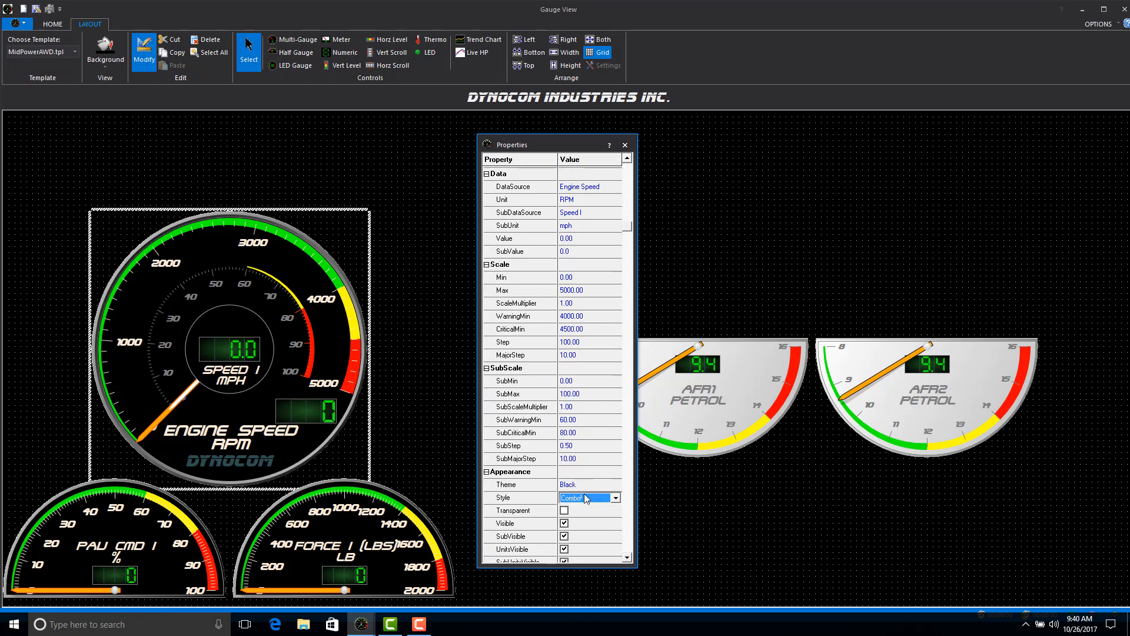
click(628, 559)
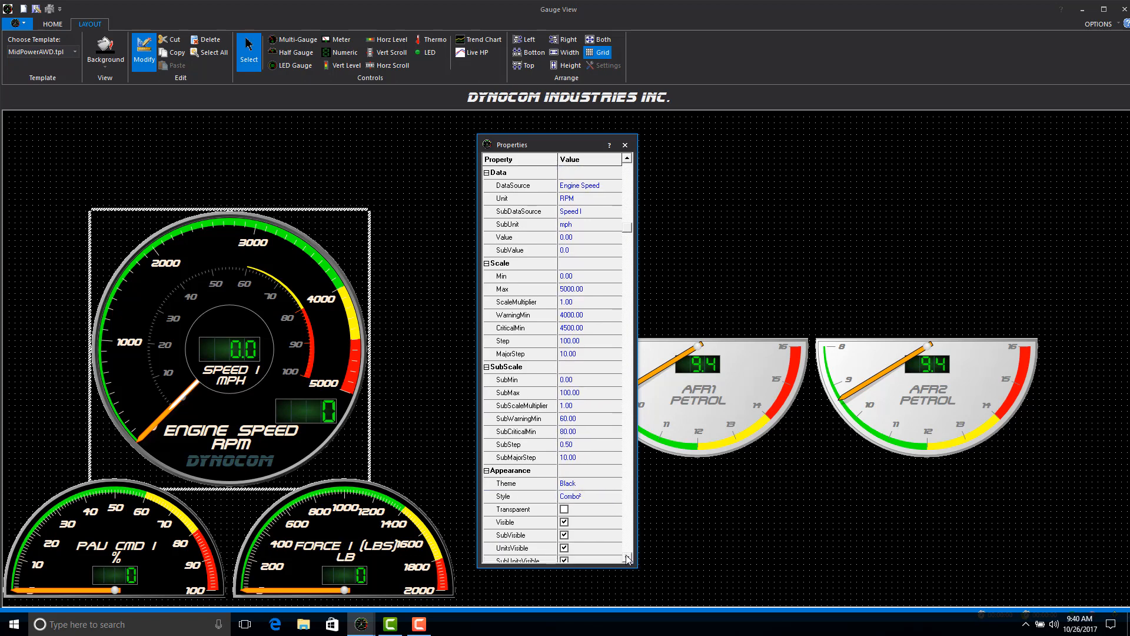
click(628, 557)
click(615, 498)
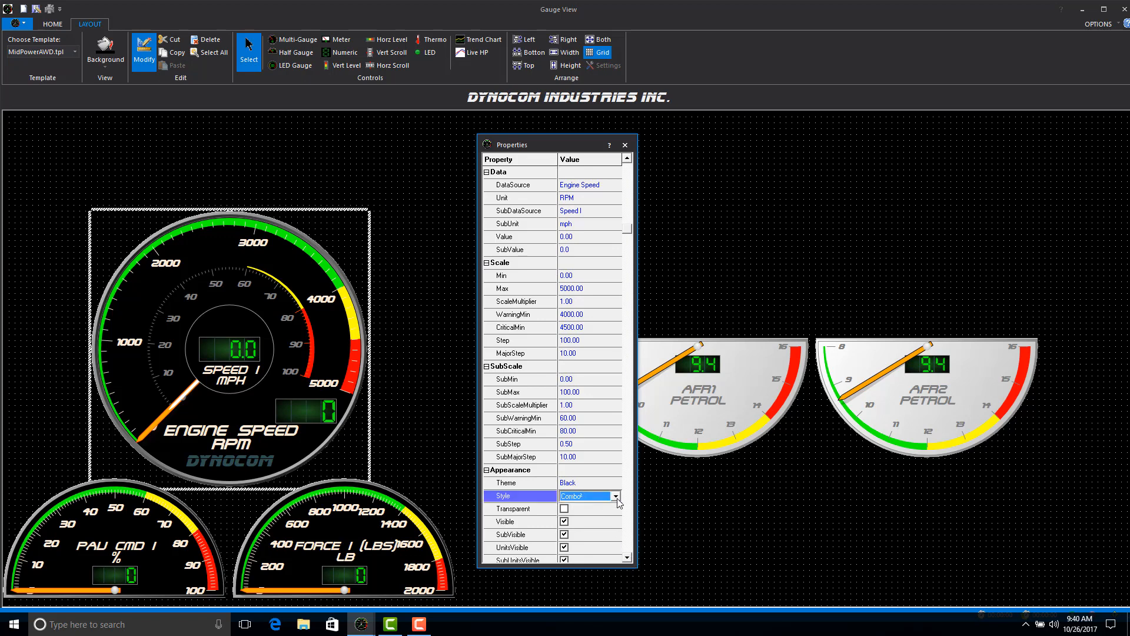
click(616, 496)
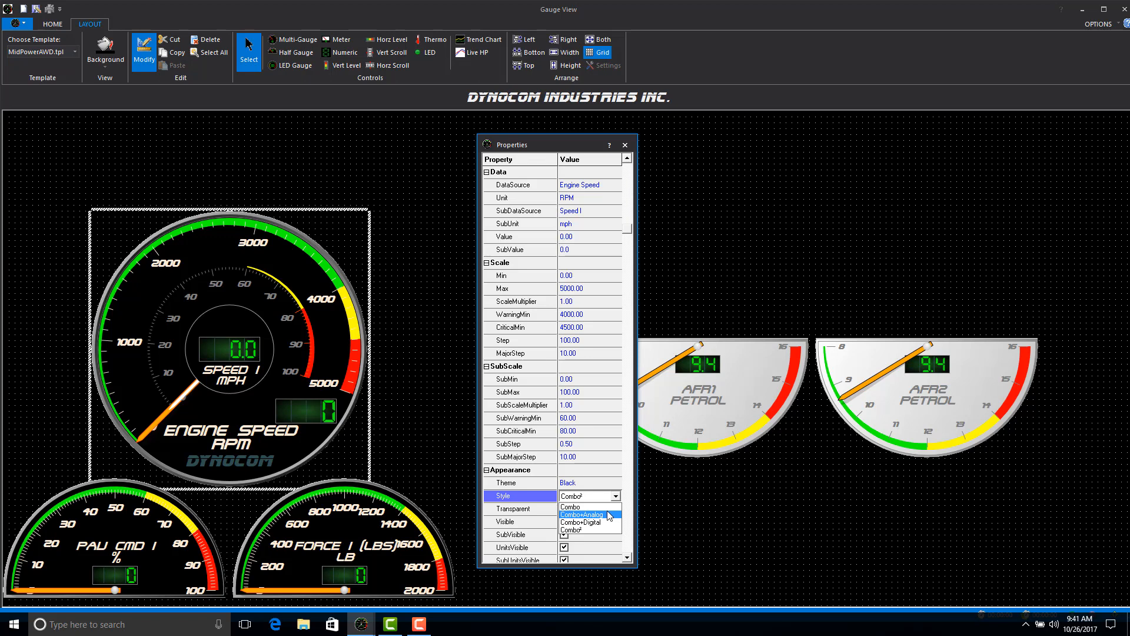
click(628, 476)
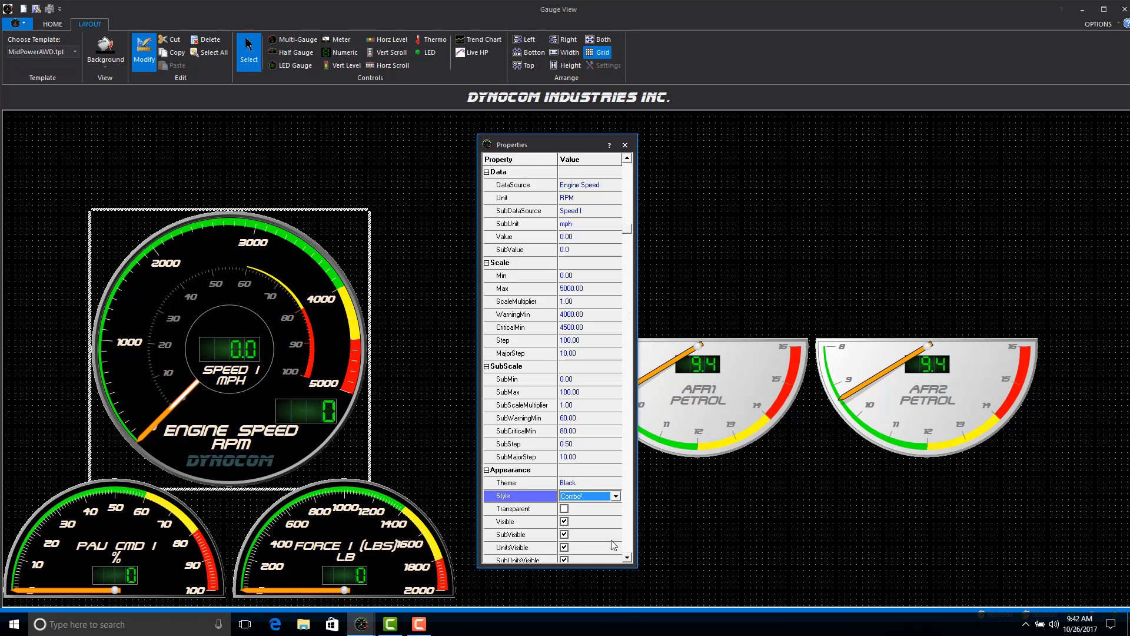
Look through the Engine Speed gauge's visibility, digit and color properties.
scroll(607, 523, down, 1)
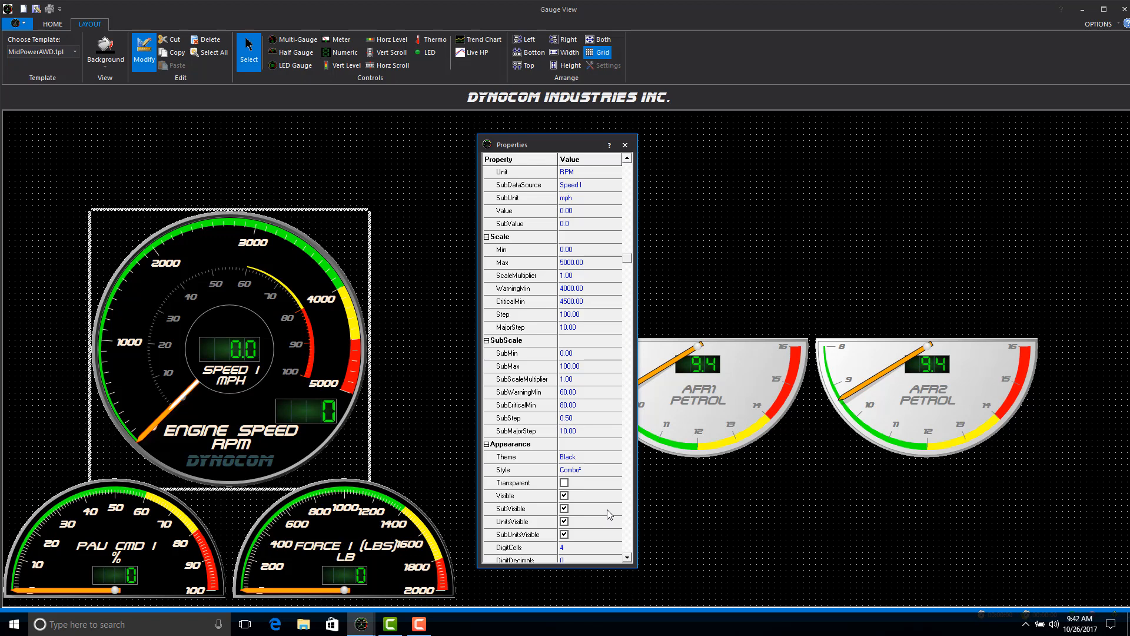
scroll(609, 507, down, 1)
scroll(614, 509, down, 1)
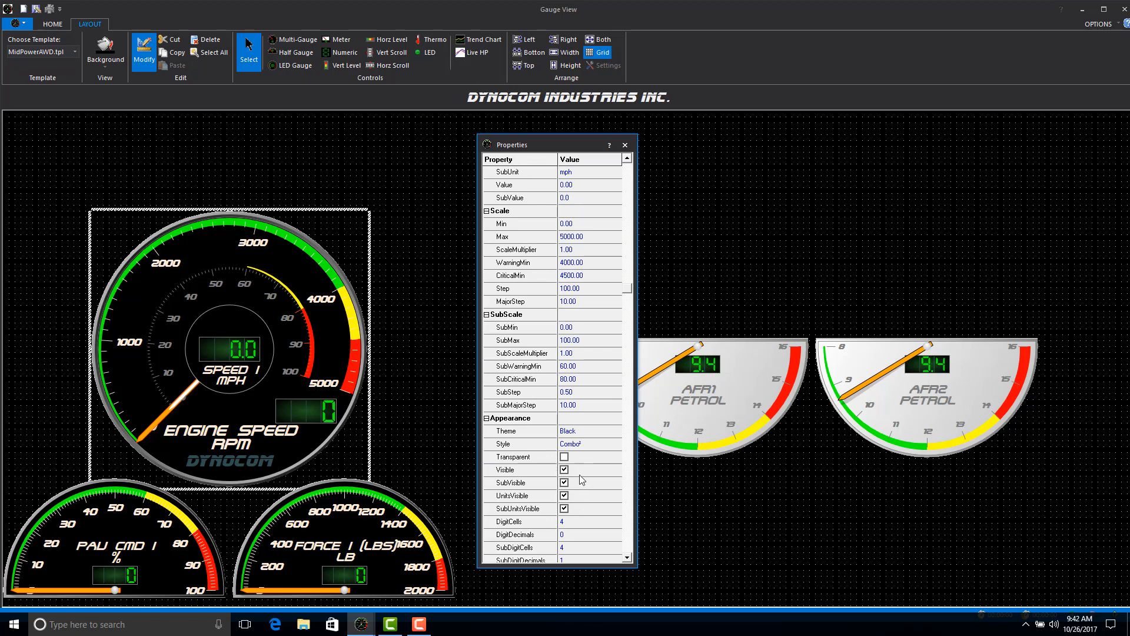
scroll(620, 484, down, 4)
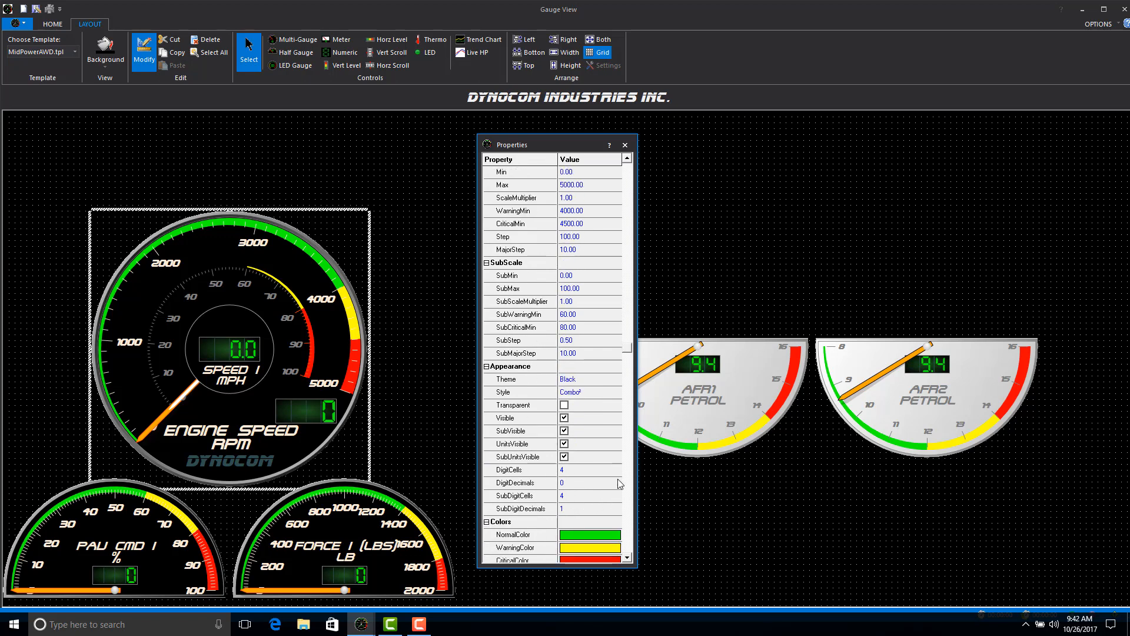
scroll(621, 484, down, 3)
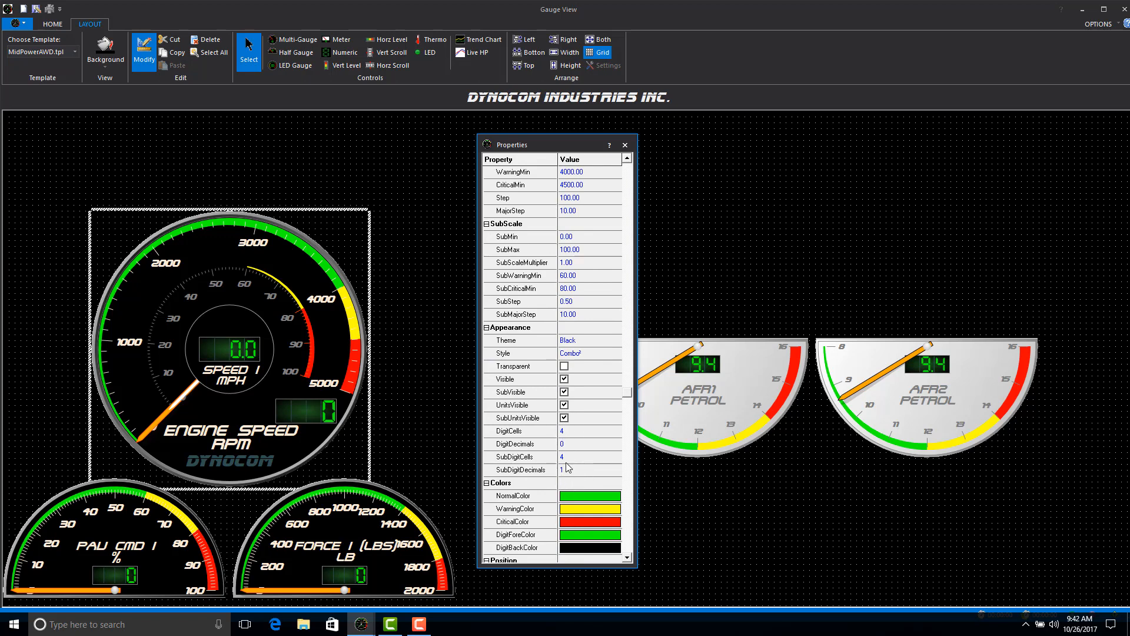
Examine the remaining color and position properties of the Engine Speed gauge.
scroll(584, 463, down, 3)
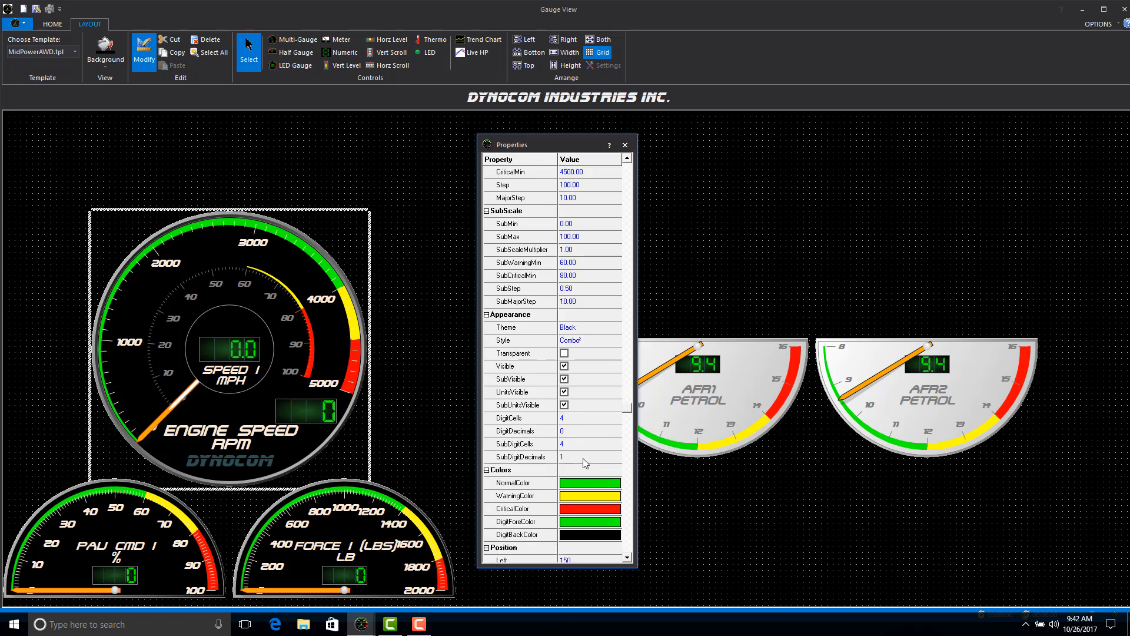
scroll(583, 458, down, 2)
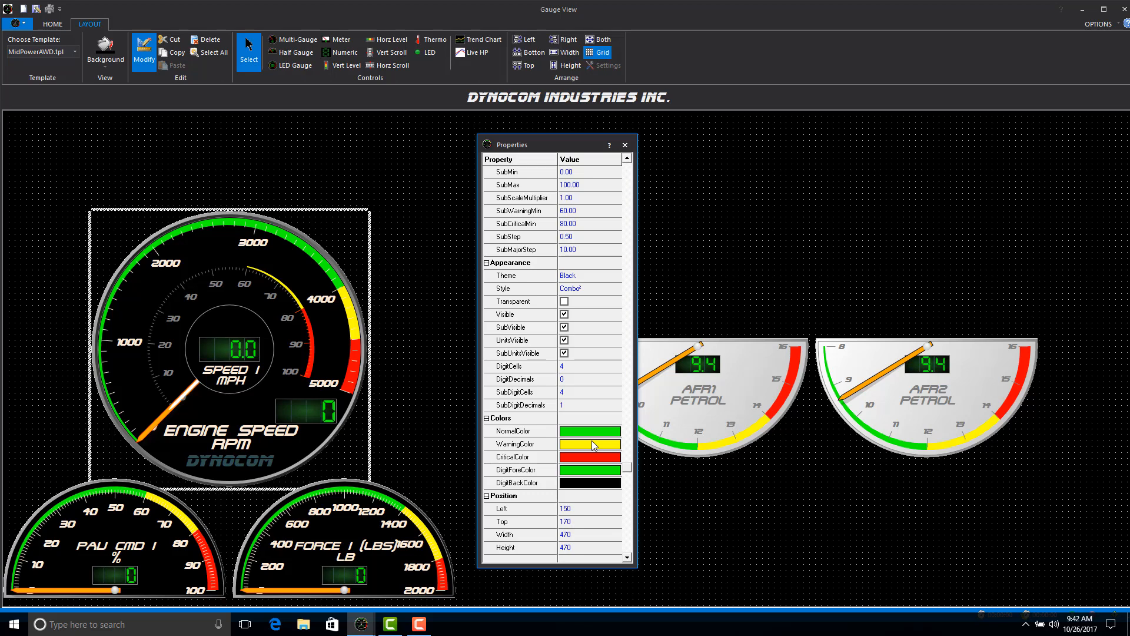
scroll(593, 446, down, 2)
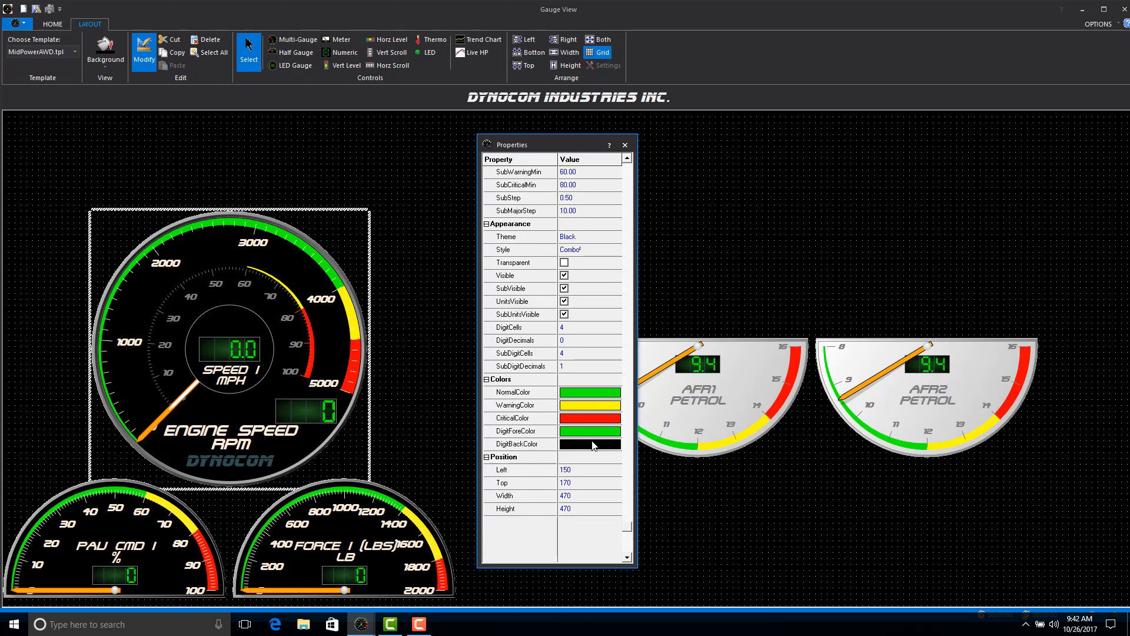
scroll(594, 446, down, 1)
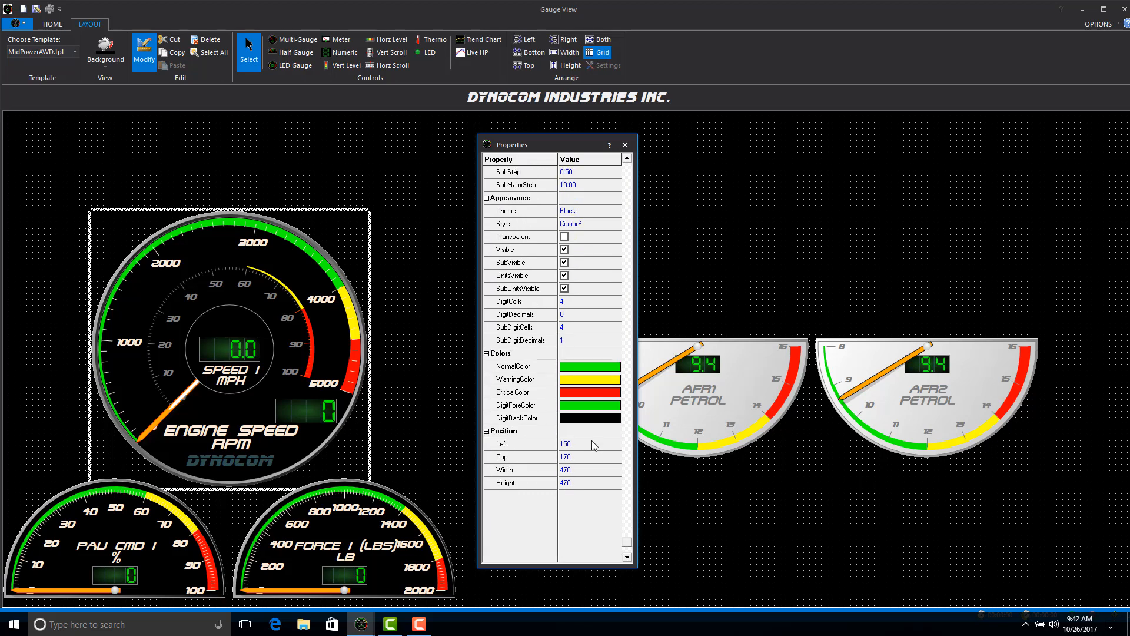
scroll(594, 446, down, 1)
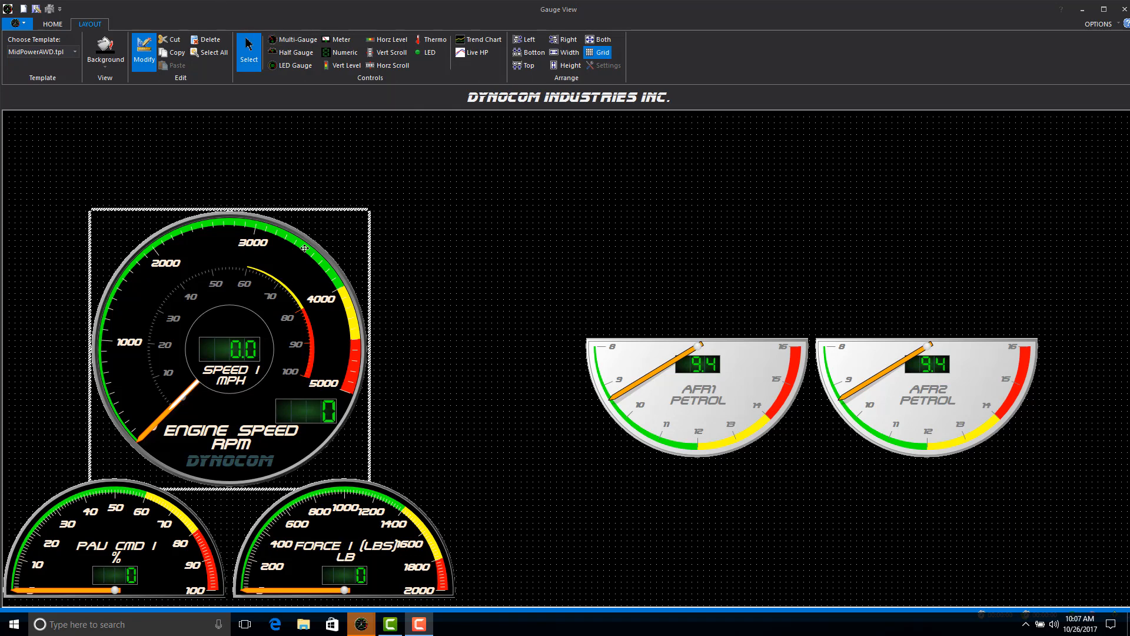
Delete the AFR1 and AFR2 Petrol gauges from the layout.
click(694, 344)
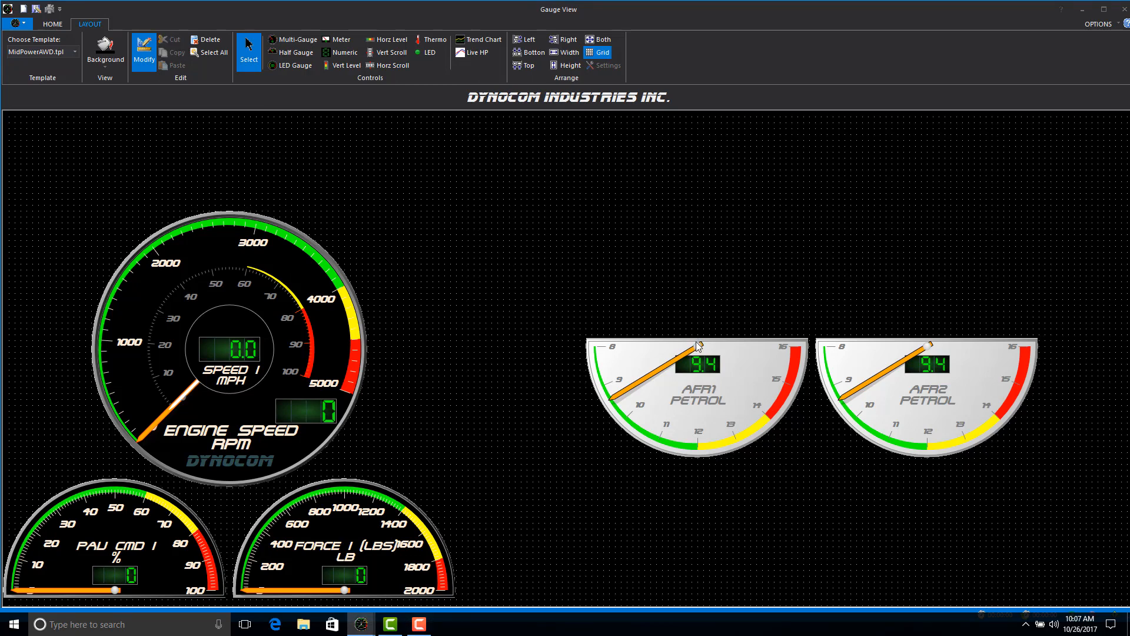
click(697, 343)
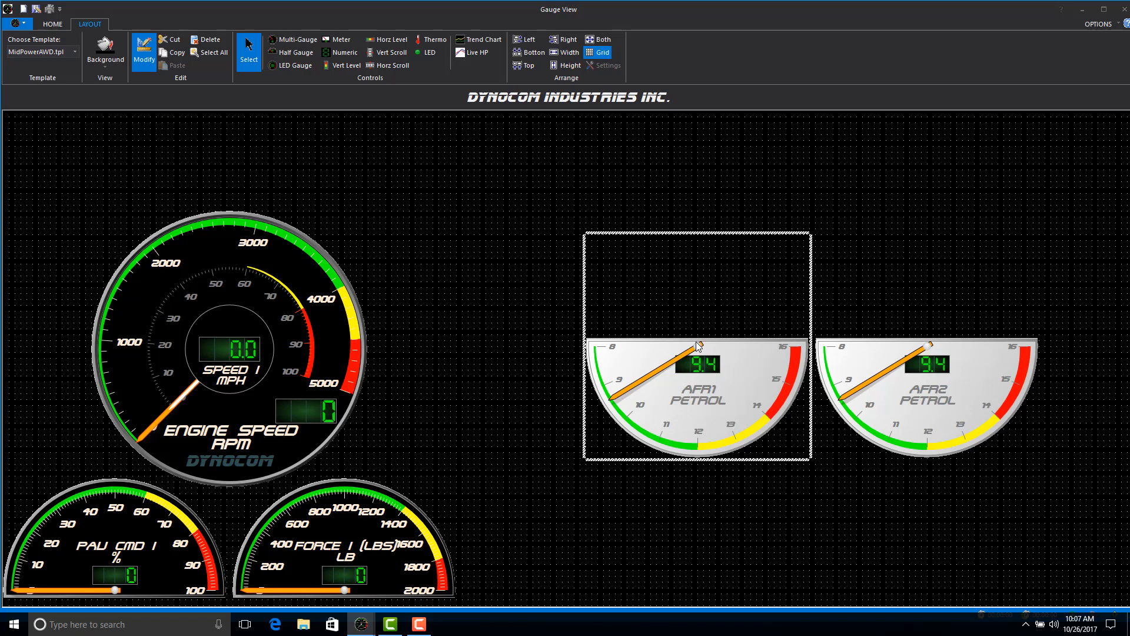
key(Delete)
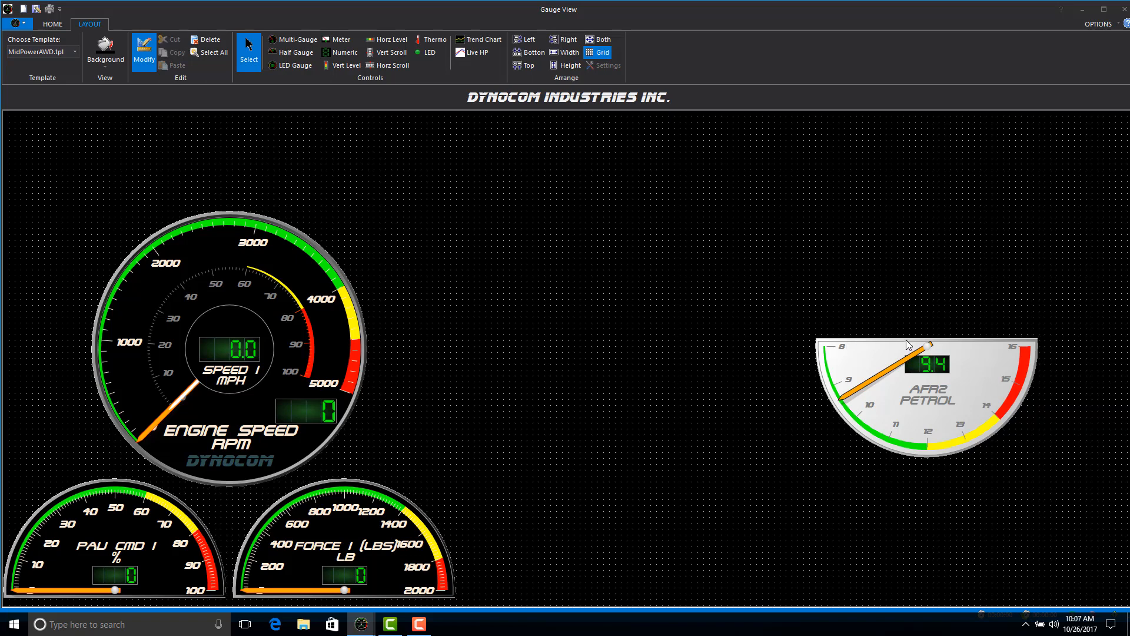
click(907, 345)
key(Delete)
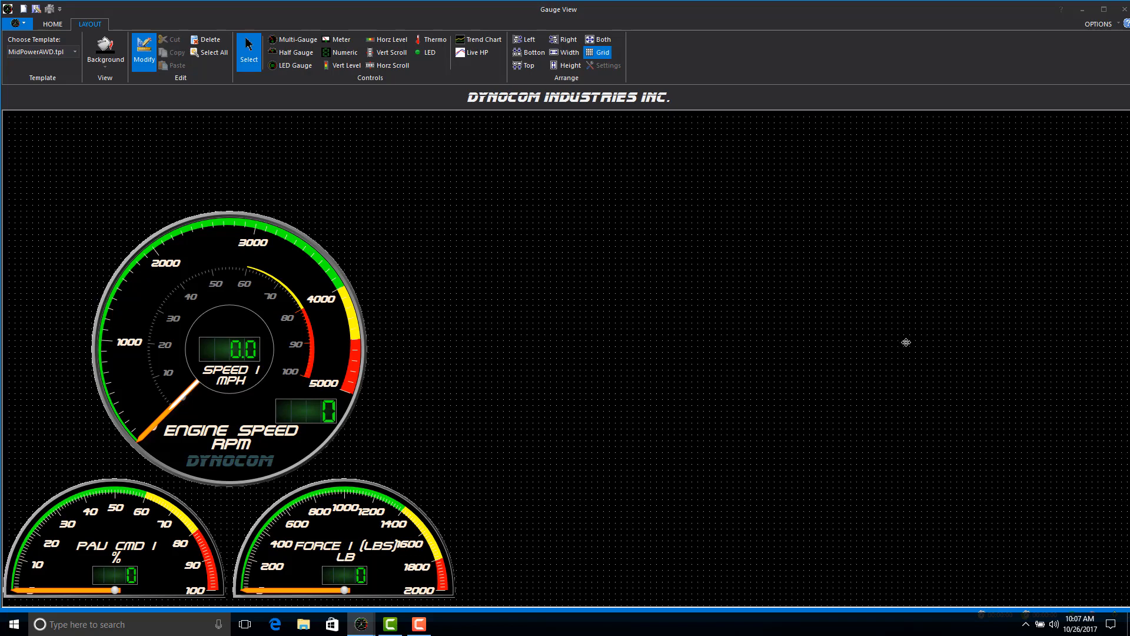
Duplicate the Engine Speed gauge and place the copy in the empty area beside the original.
click(201, 218)
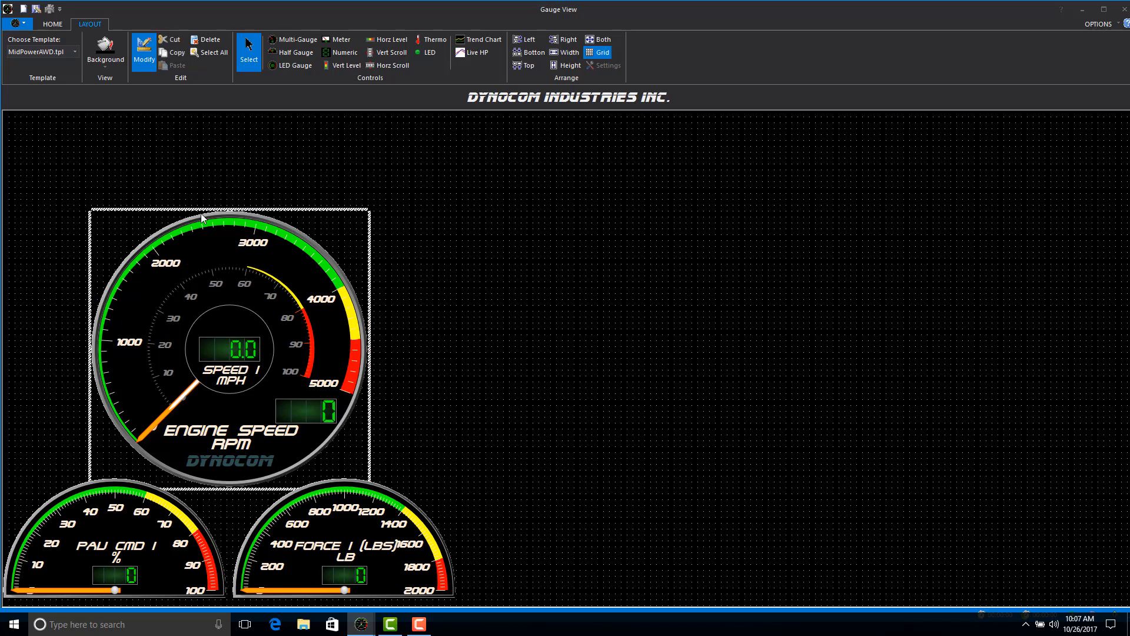
right_click(202, 218)
click(223, 233)
right_click(510, 190)
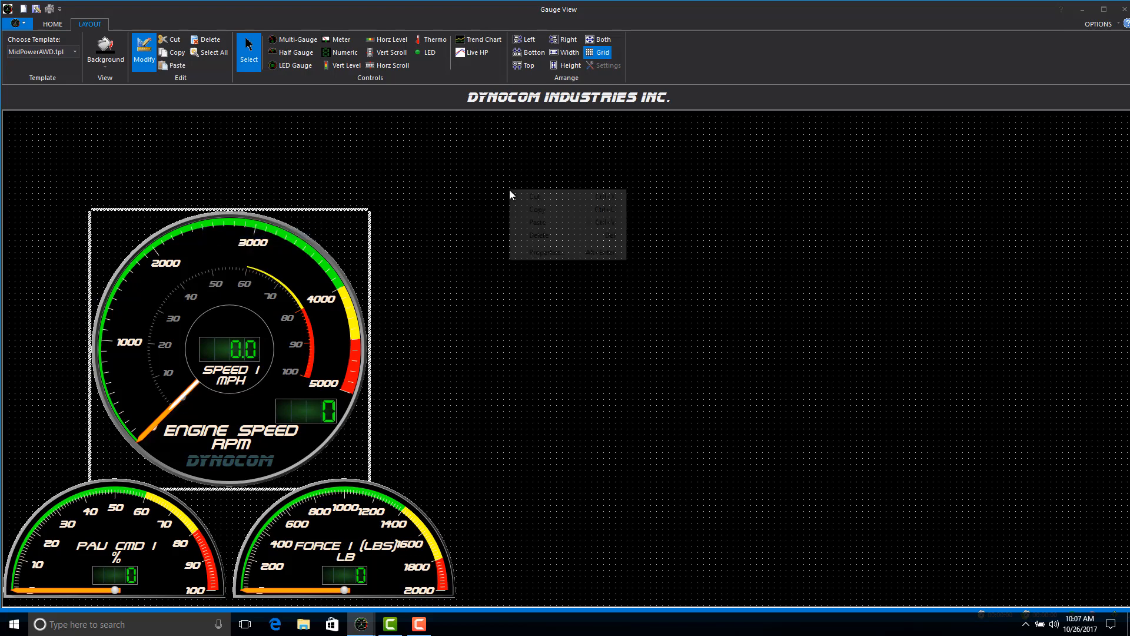
click(553, 223)
drag(215, 259, 680, 252)
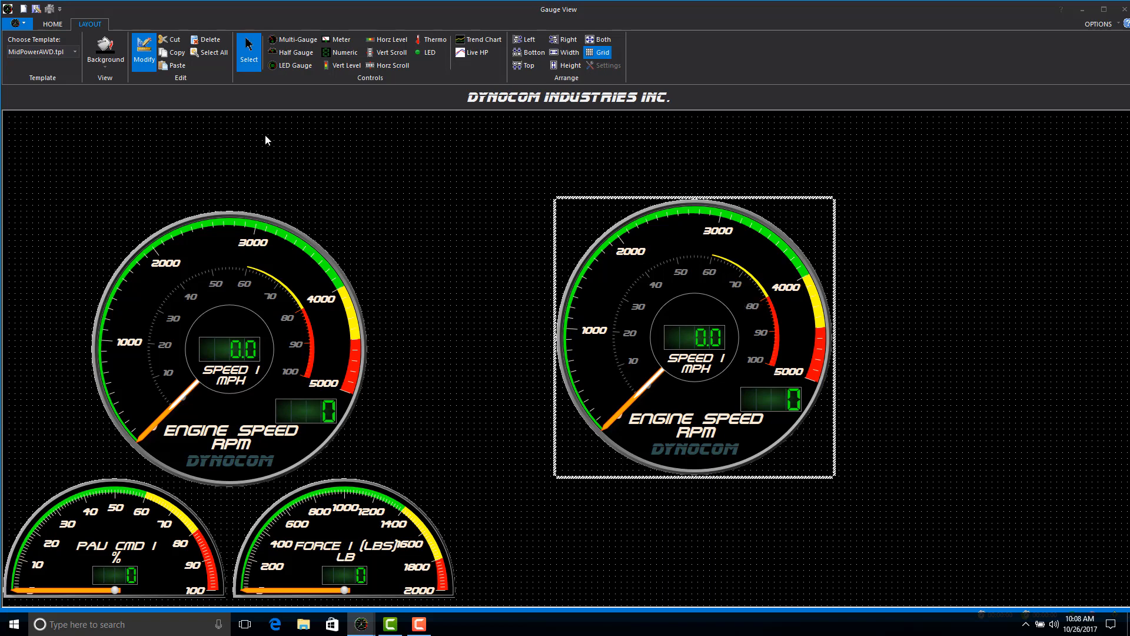
Add a small numeric display between the Engine Speed gauges, a larger one beside the copied gauge, and a vertical scroll control beneath the larger display.
click(341, 52)
drag(362, 159, 492, 214)
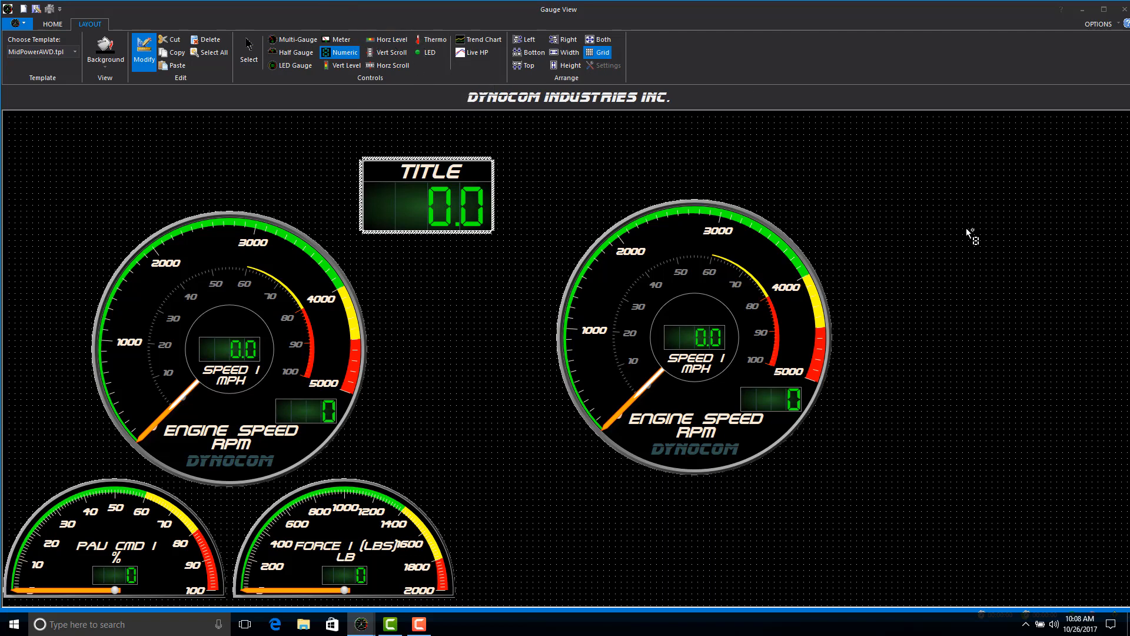
drag(917, 219, 1098, 320)
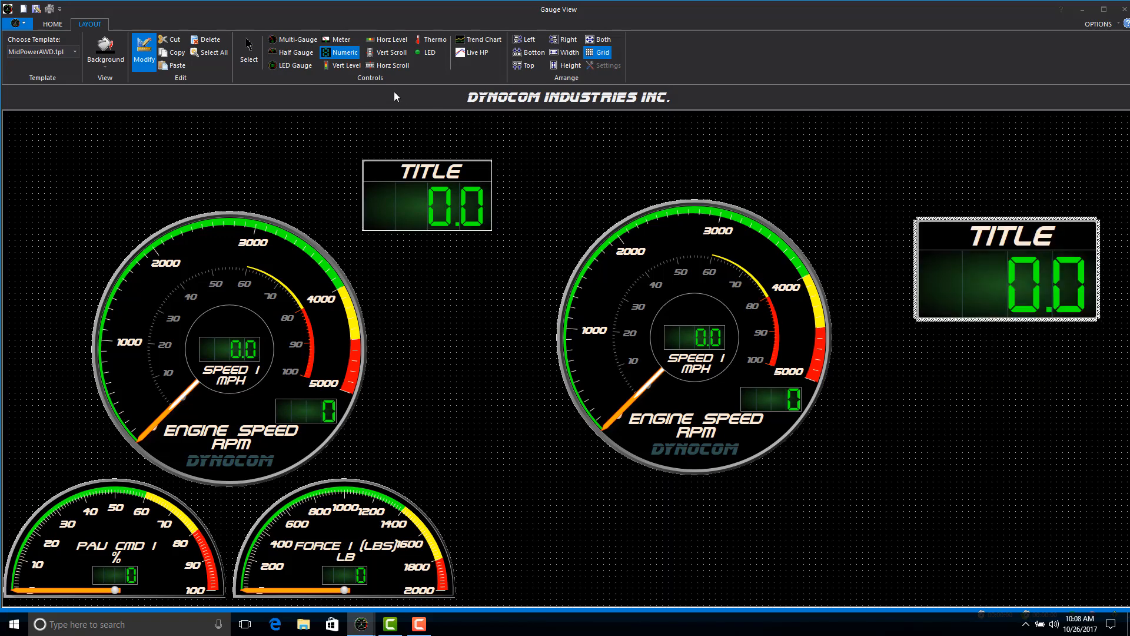
click(388, 51)
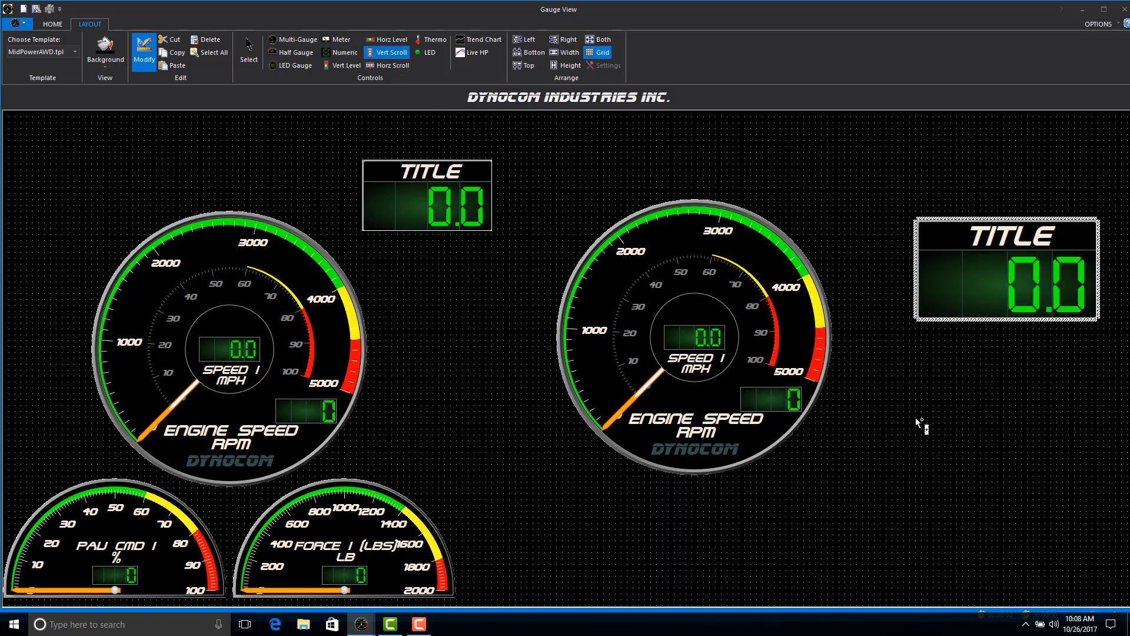
drag(916, 388, 1013, 535)
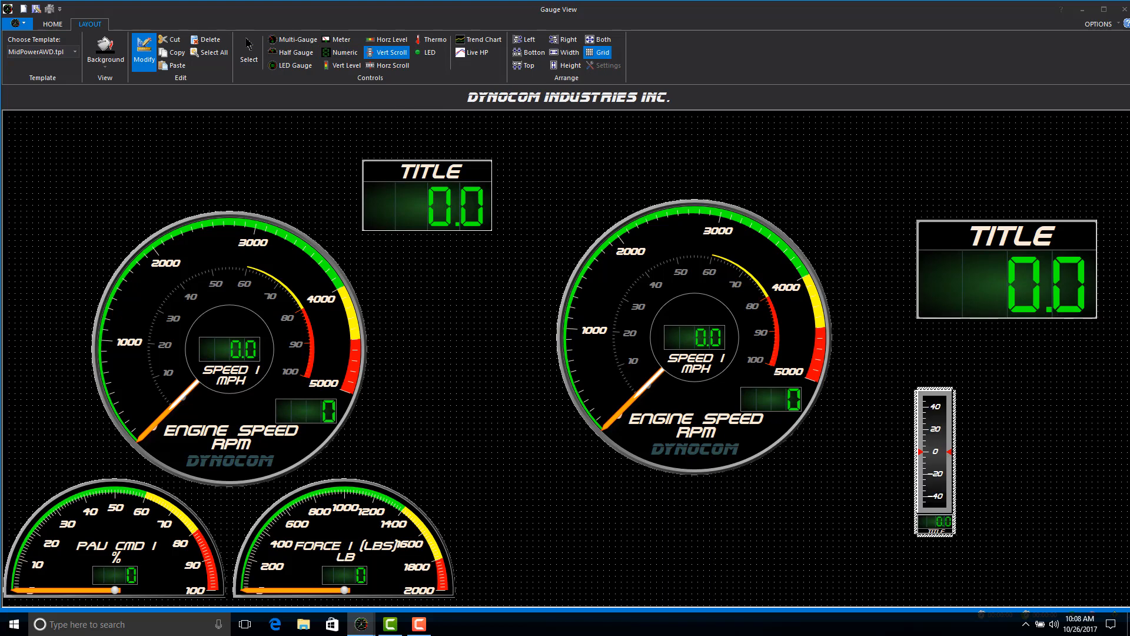
Examine the new vertical scroll control's data, scale and appearance properties without changing them.
right_click(925, 434)
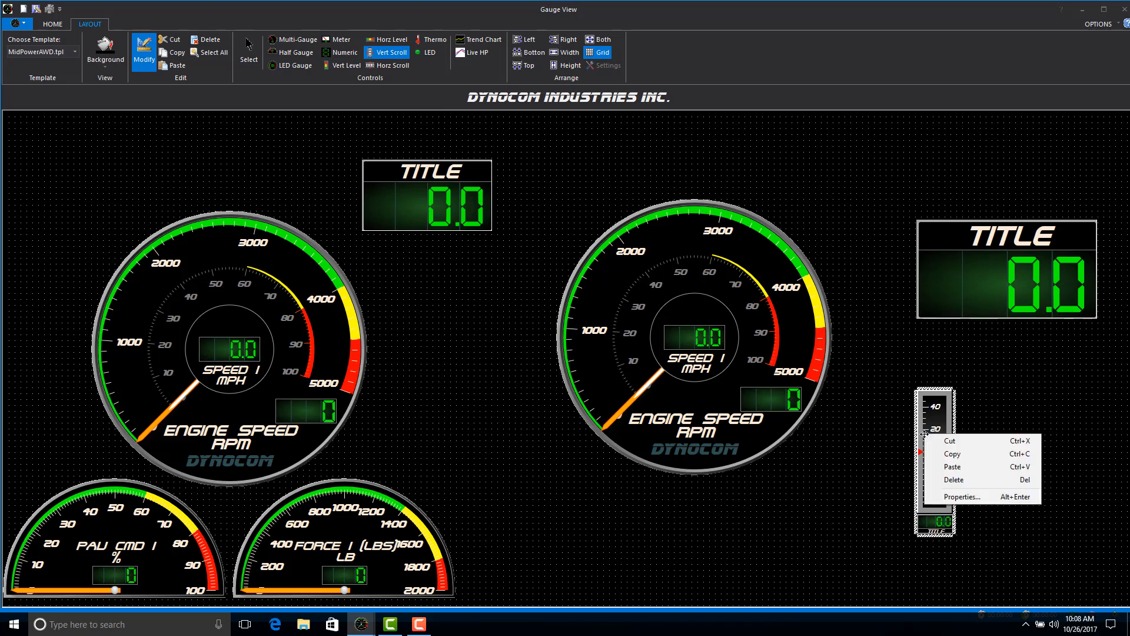
click(939, 494)
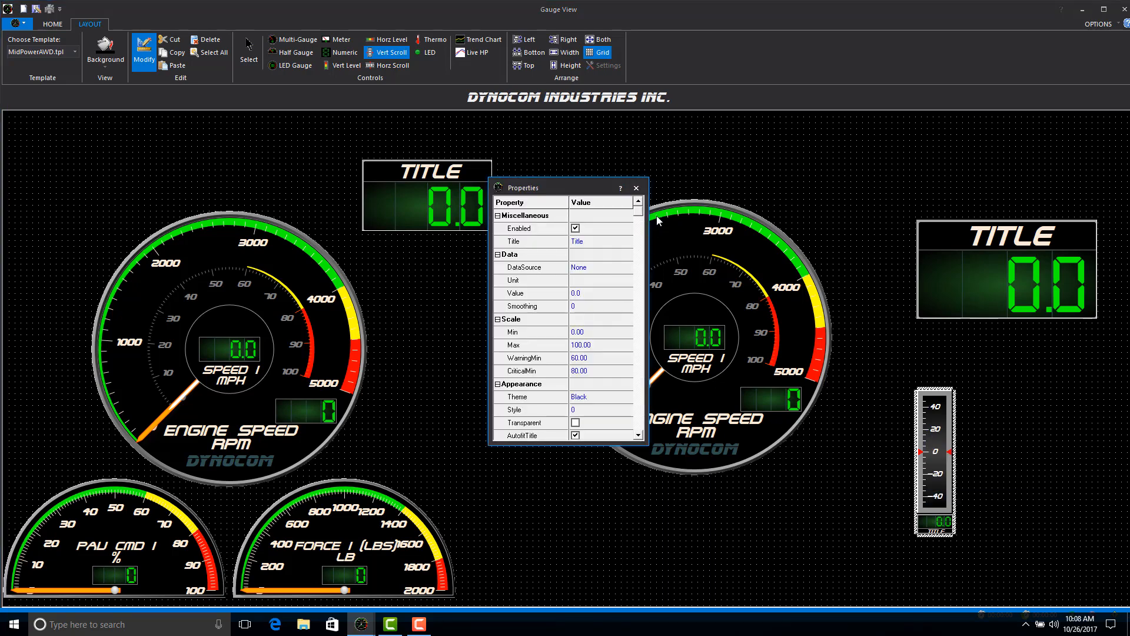
drag(638, 215, 637, 313)
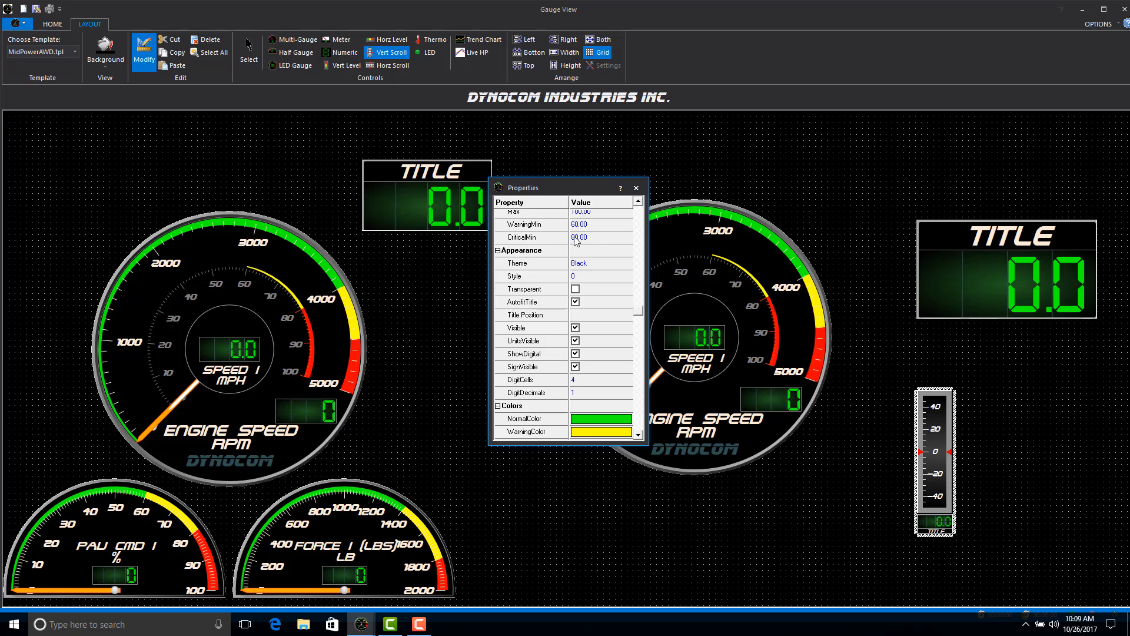
click(636, 187)
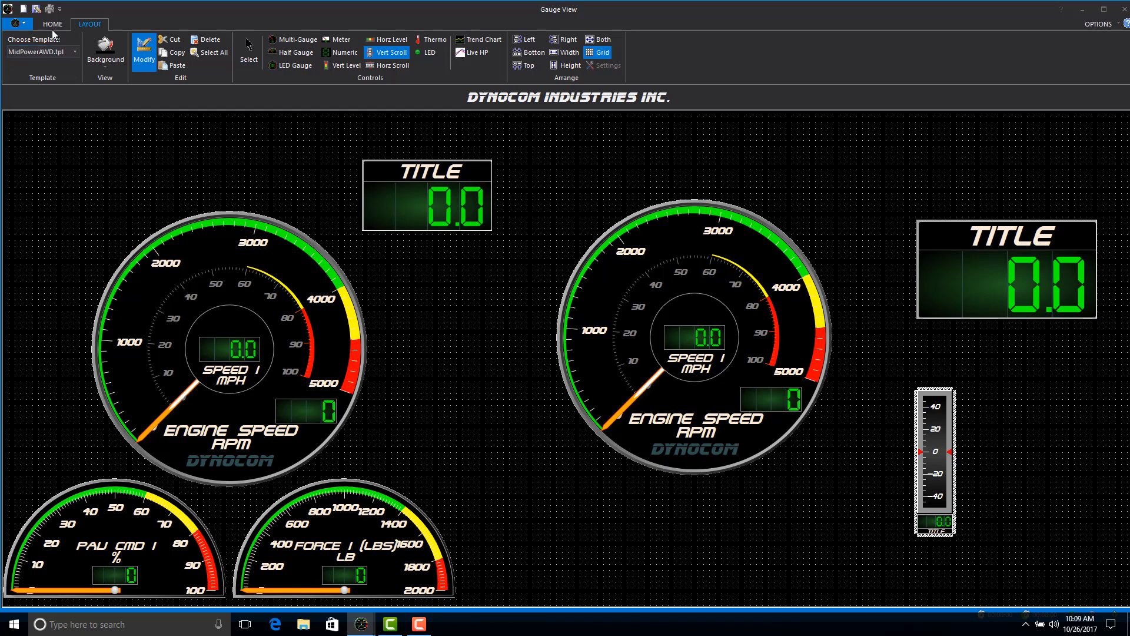
Open the LowPowerAWD.tpl gauge template.
click(25, 28)
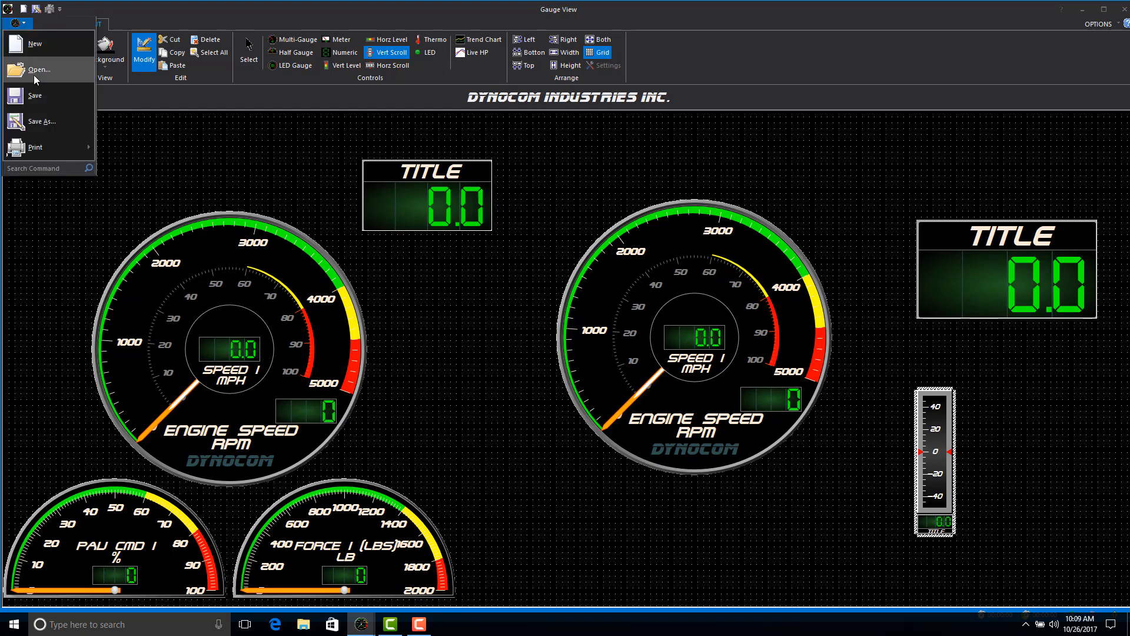
click(153, 93)
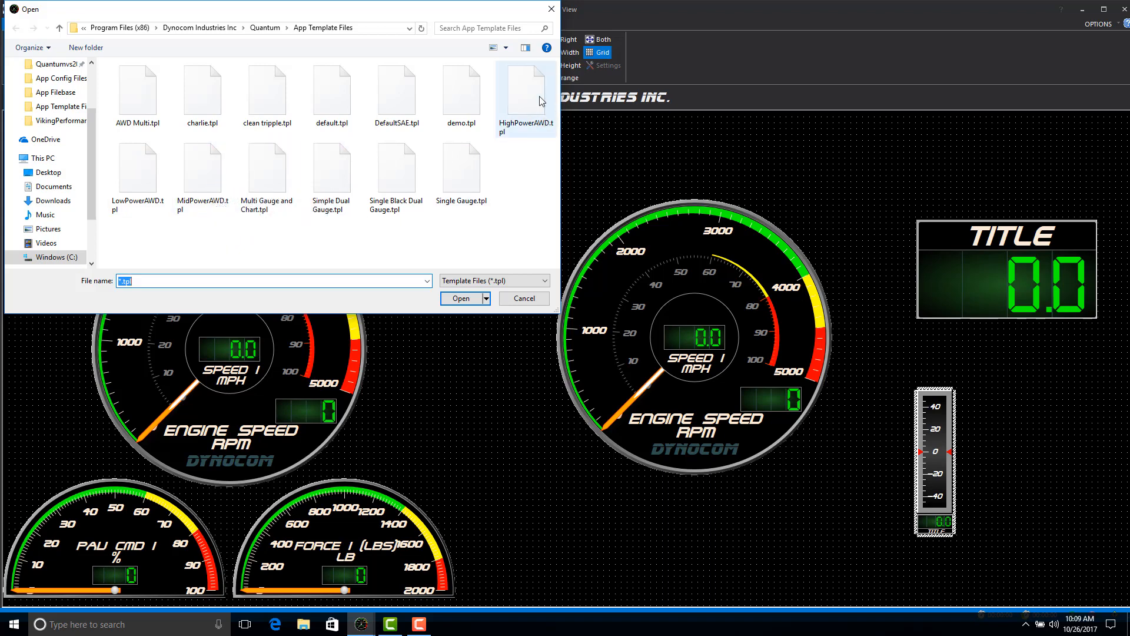
double_click(132, 203)
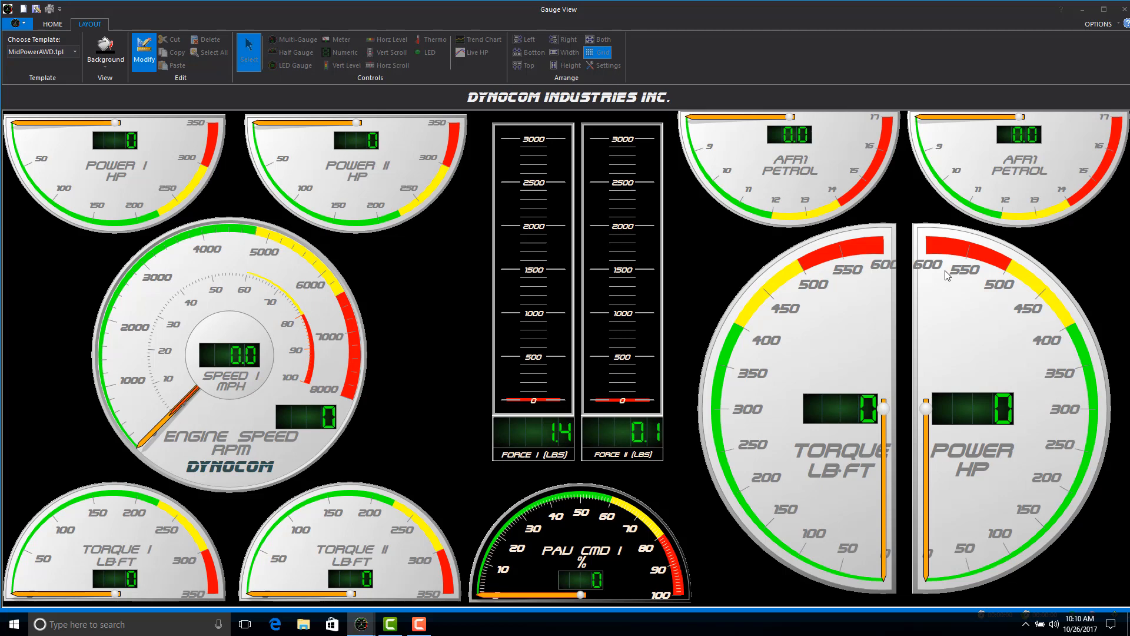
Open the MidPowerAWD.tpl gauge template and turn off layout modification.
click(18, 23)
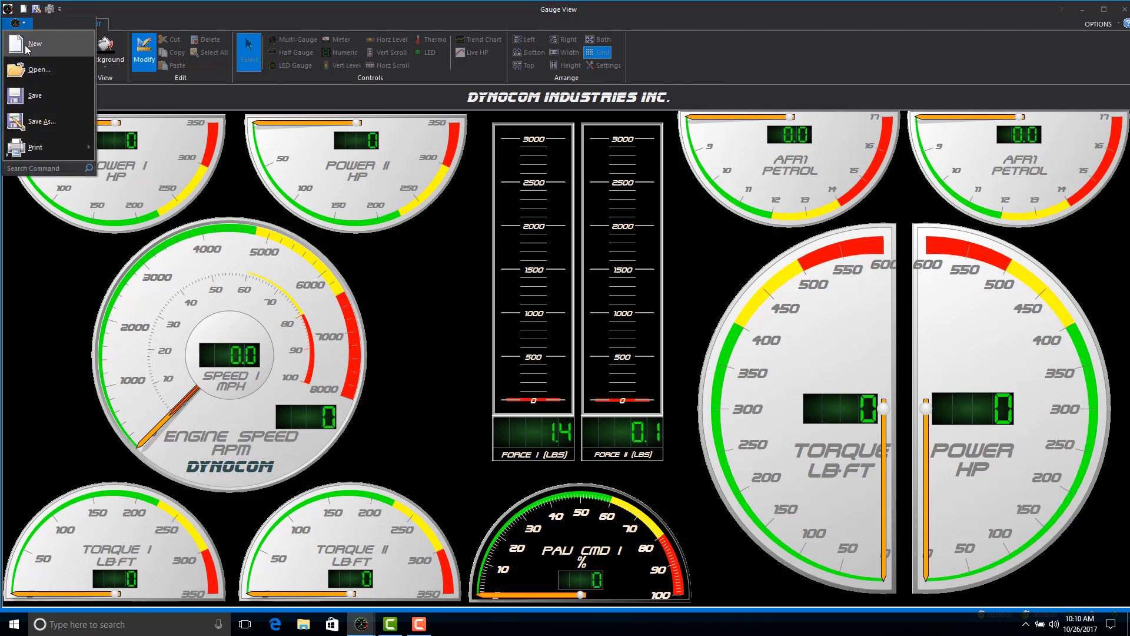
click(47, 73)
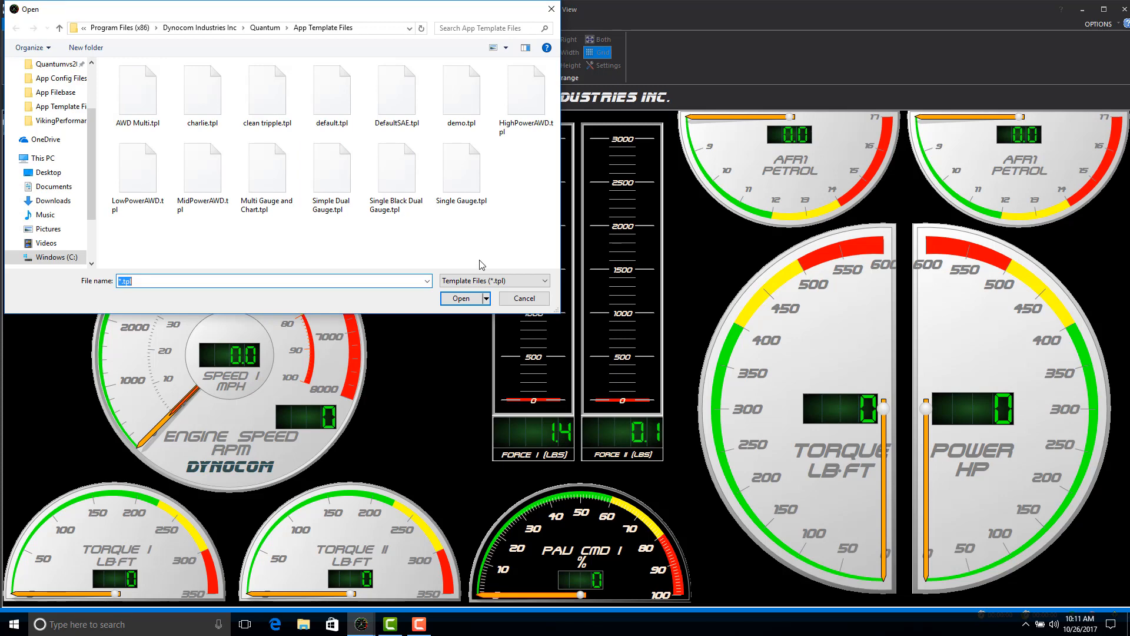
click(198, 175)
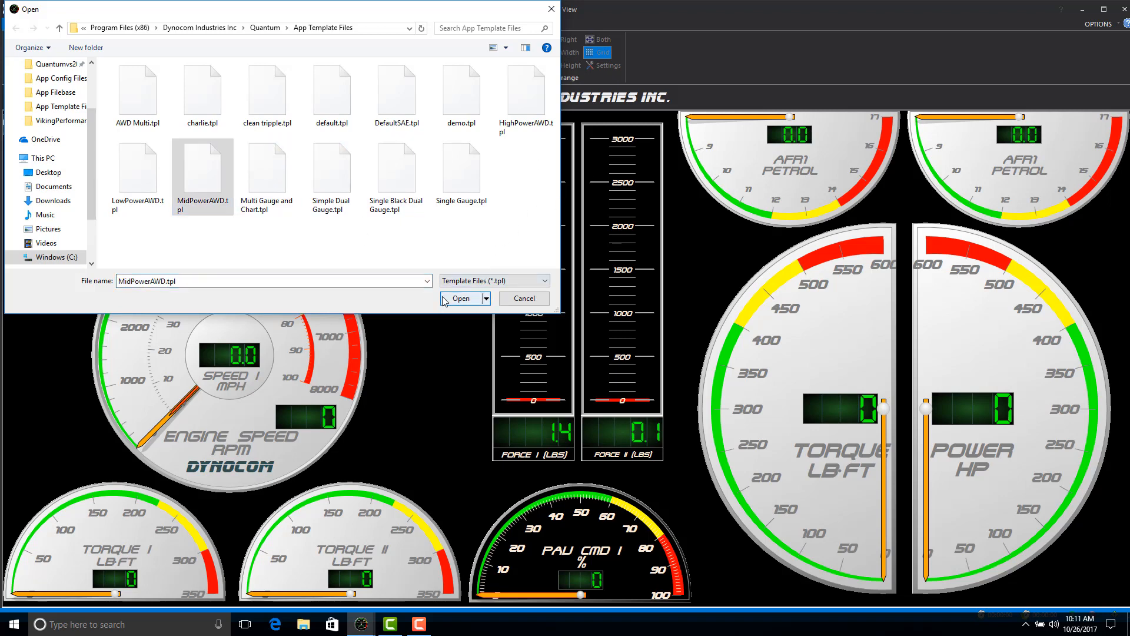
click(444, 299)
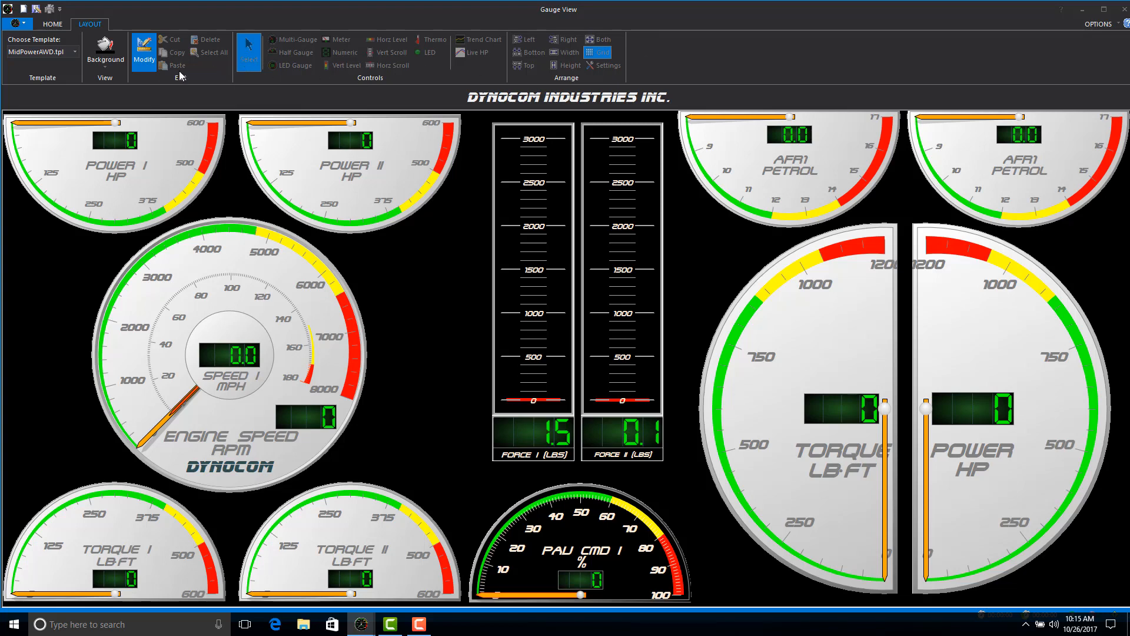
click(142, 55)
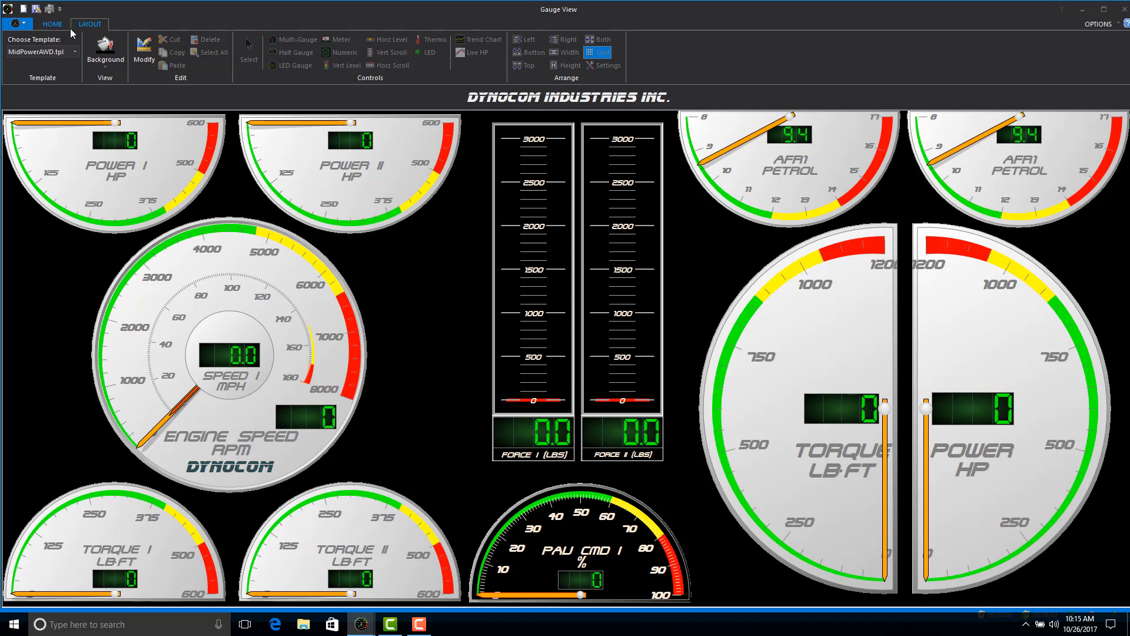
Select Run #1 in the data view's run data list and play it back on the gauges.
click(52, 24)
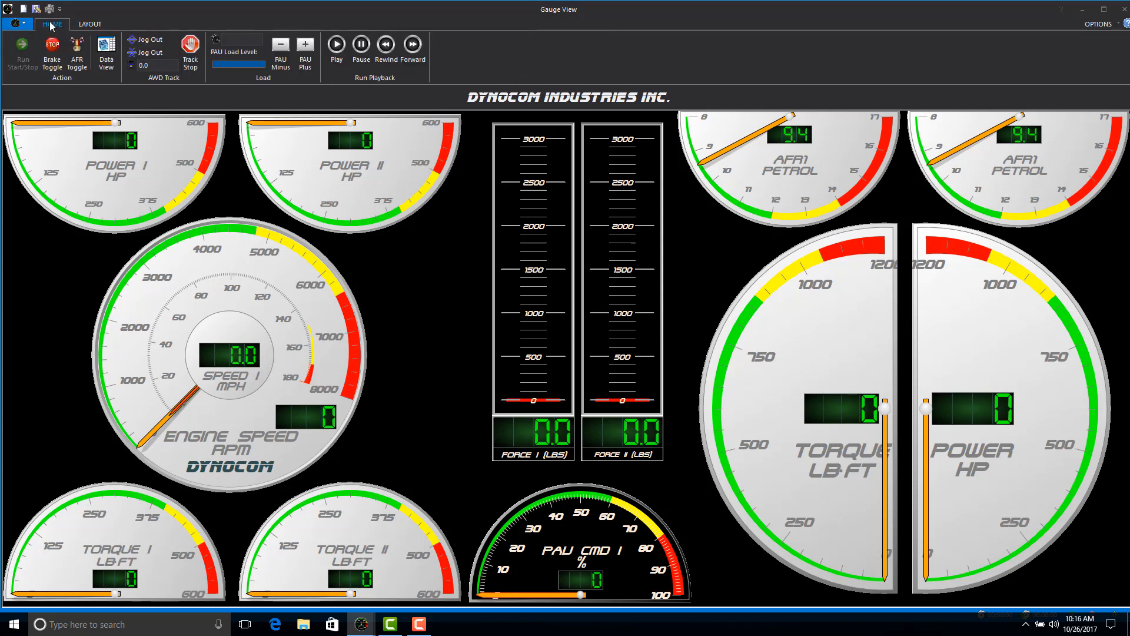
click(104, 56)
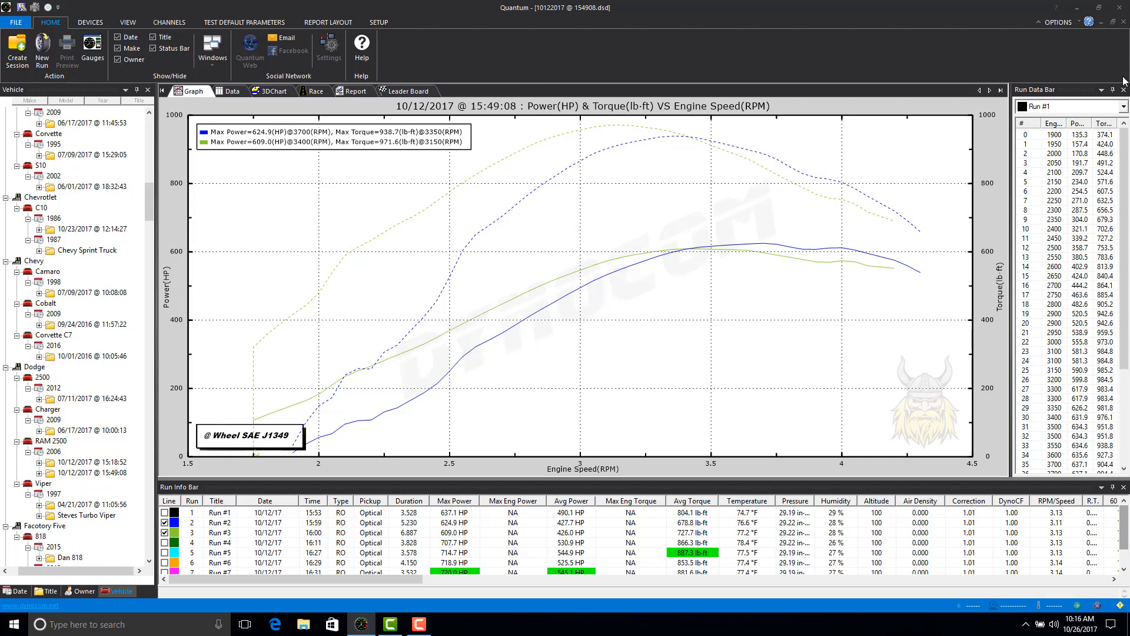
click(1124, 106)
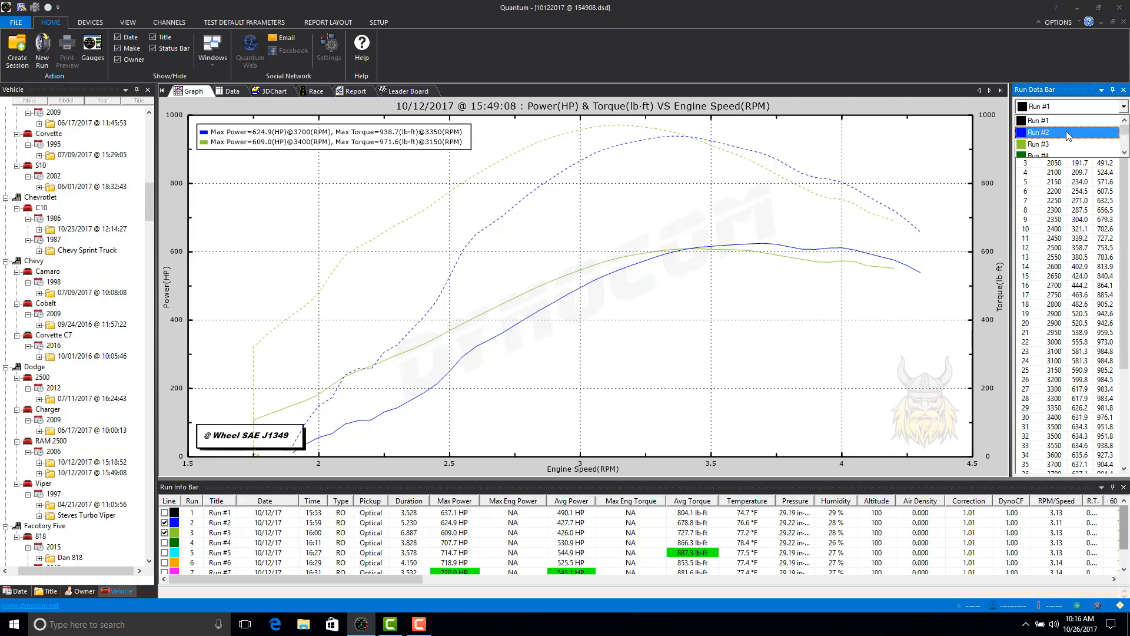
click(1067, 126)
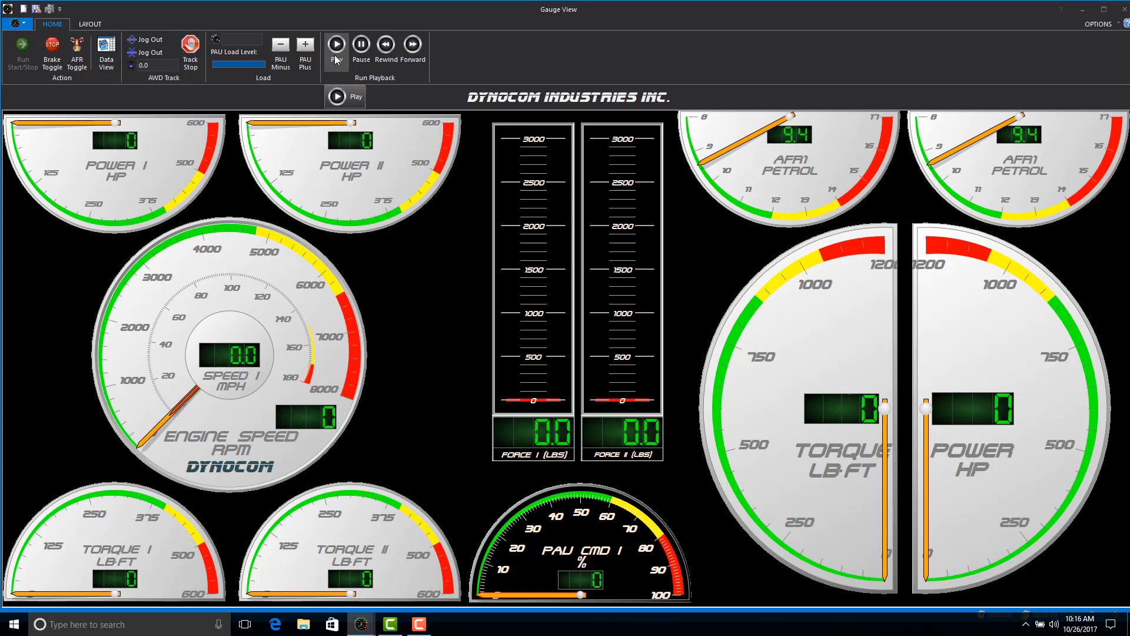
click(336, 59)
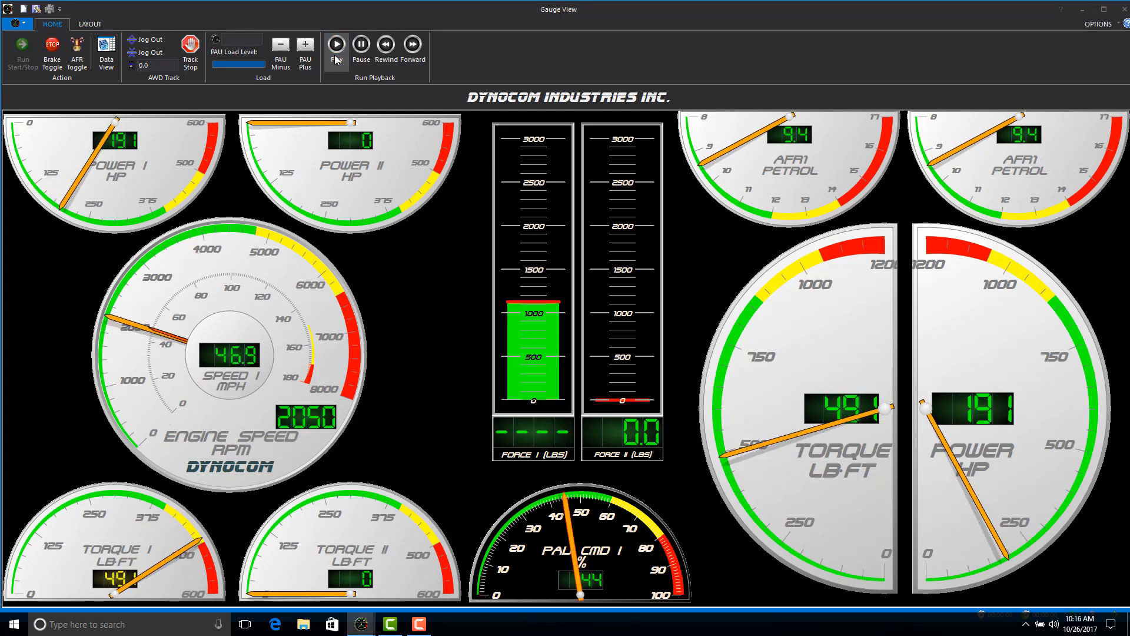